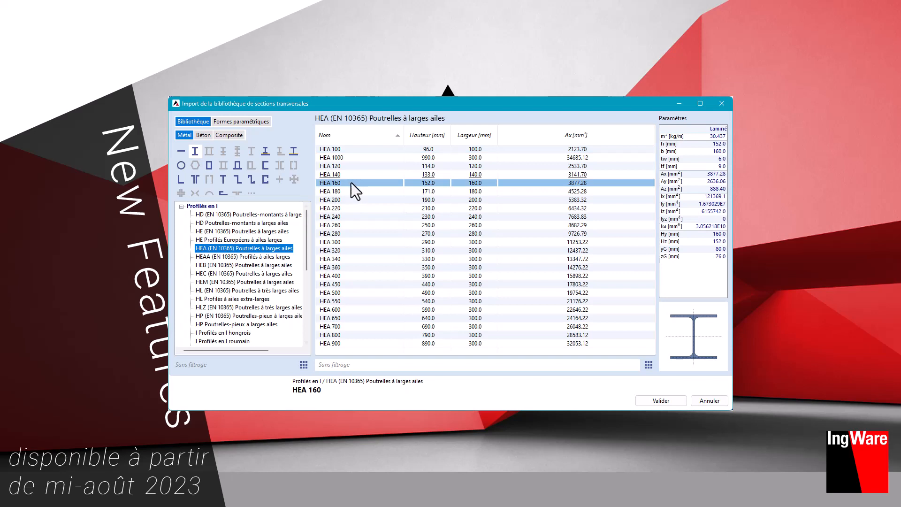
# Select the HEA 160 section in the cross-section library and examine the parametric Z and S steel profile definitions.
pyautogui.click(351, 182)
pyautogui.click(249, 121)
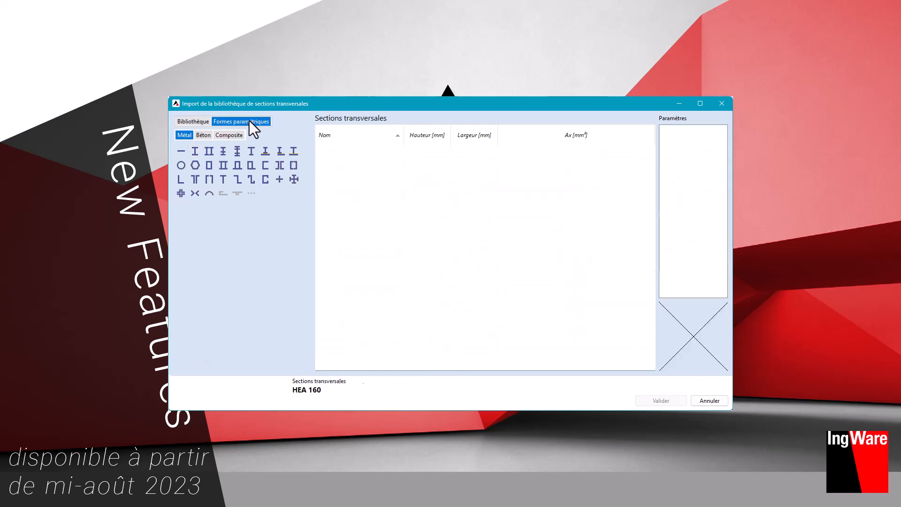
pyautogui.click(238, 179)
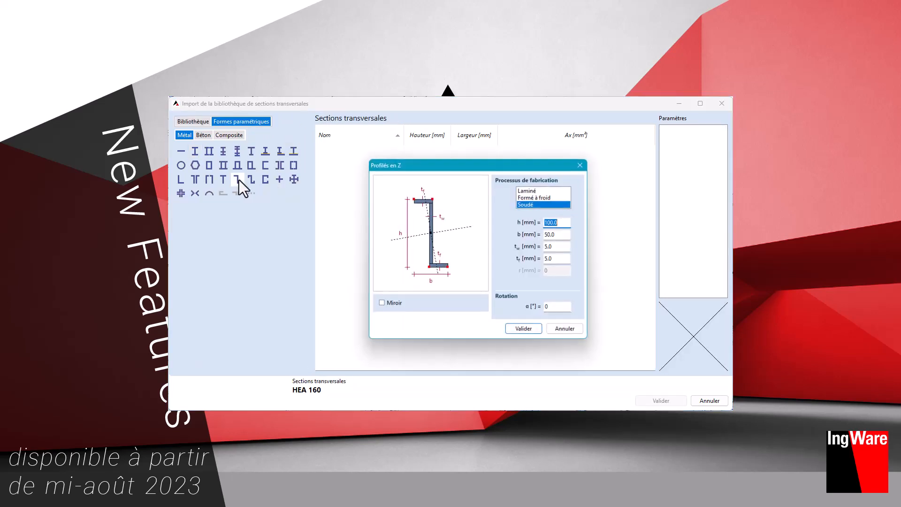
pyautogui.click(567, 330)
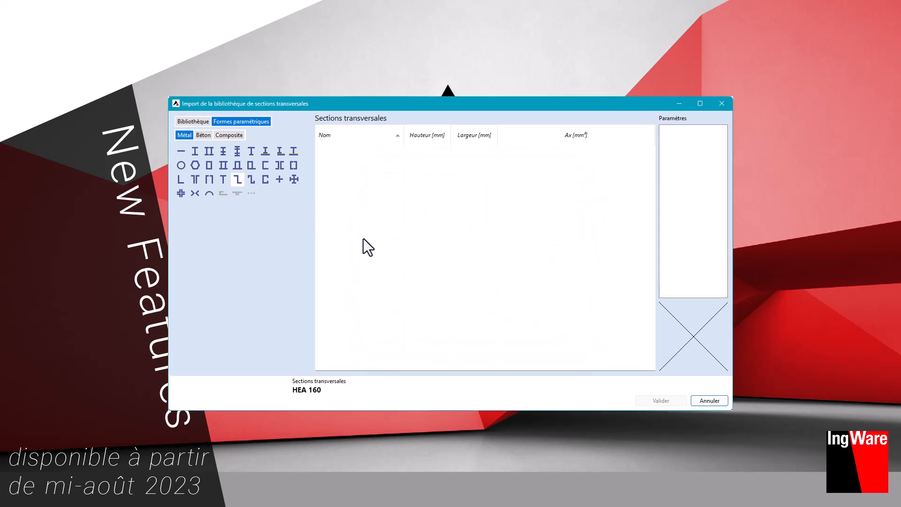
pyautogui.click(248, 179)
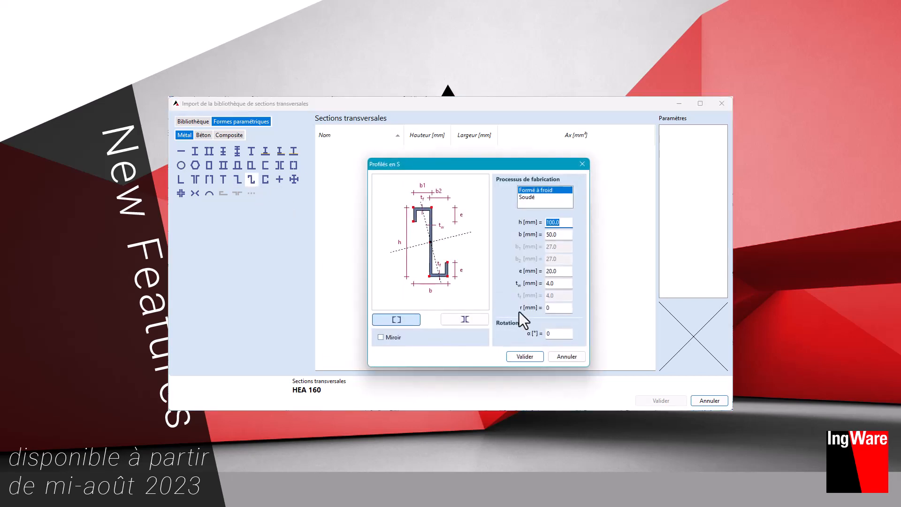
pyautogui.click(570, 355)
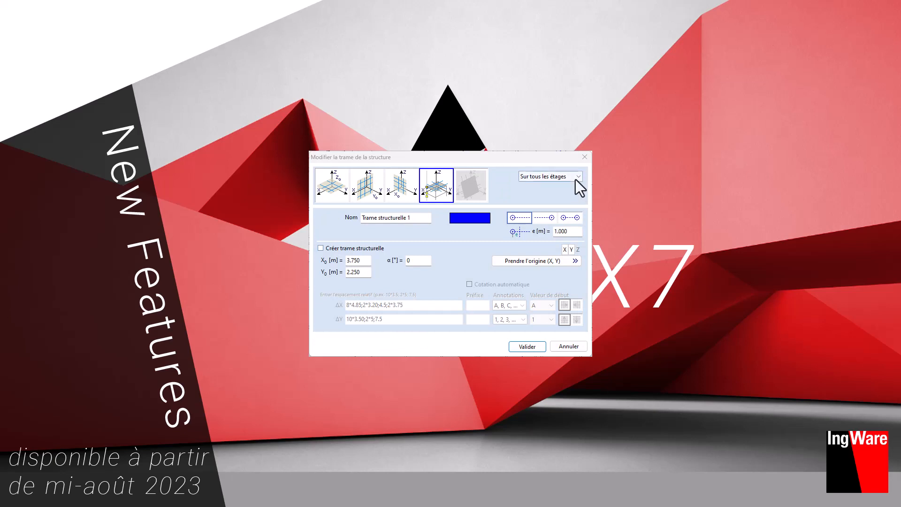
# Assign Trame structurelle 1 to the Rez de Chaussée storey only.
pyautogui.click(575, 176)
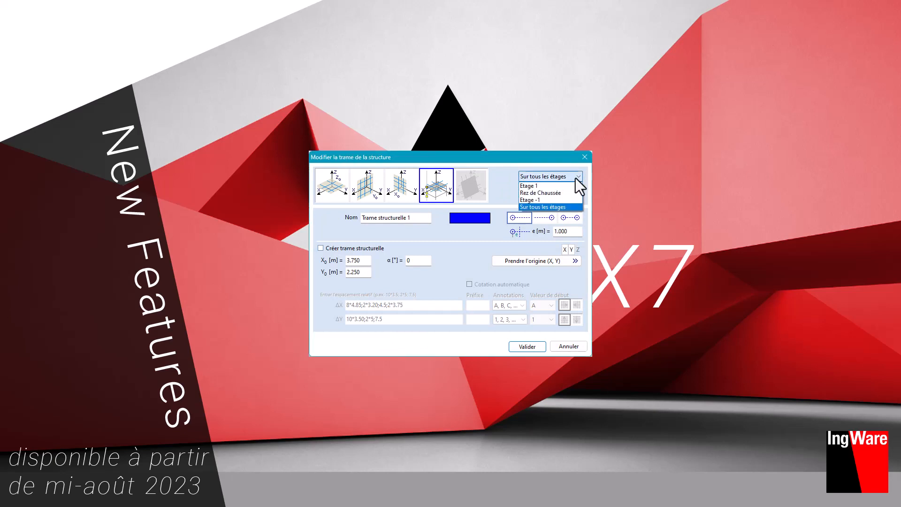
pyautogui.click(548, 194)
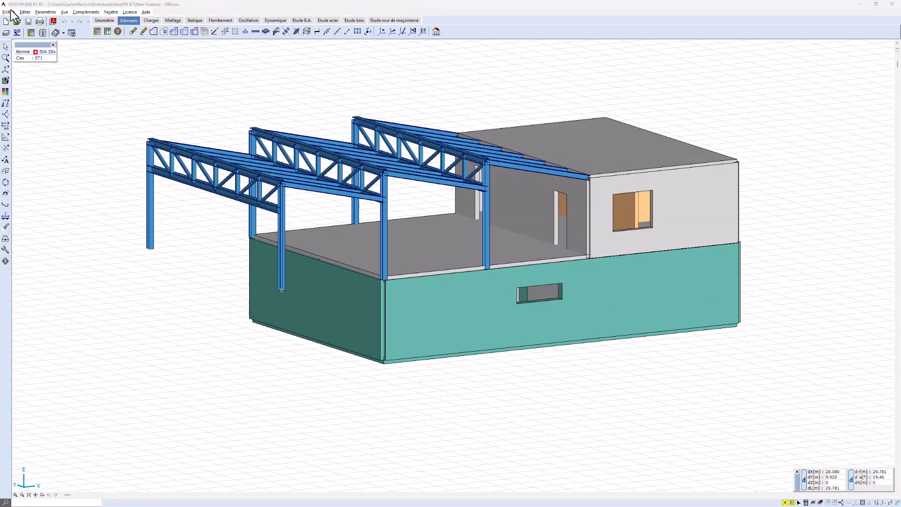
# Import the IFC file Angepasst.ifc as an update of the existing structural project.
pyautogui.click(8, 11)
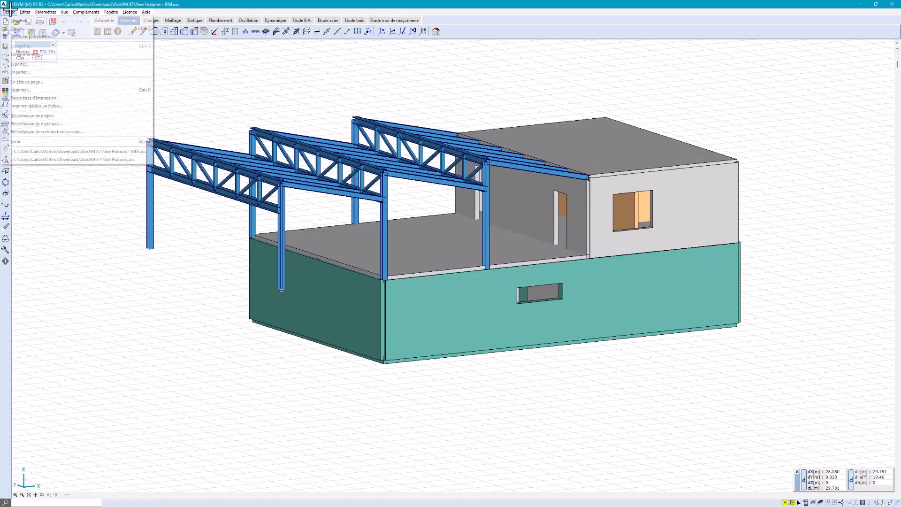
pyautogui.click(19, 72)
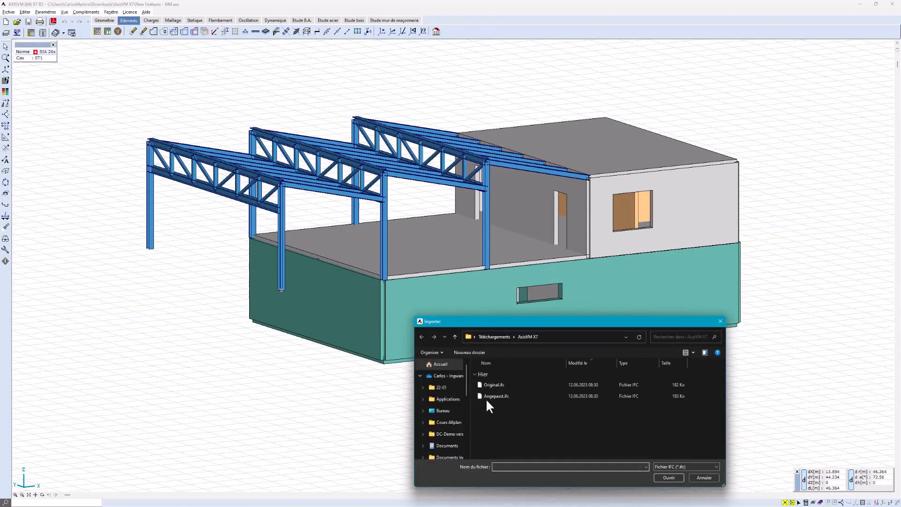
pyautogui.click(491, 397)
pyautogui.click(669, 477)
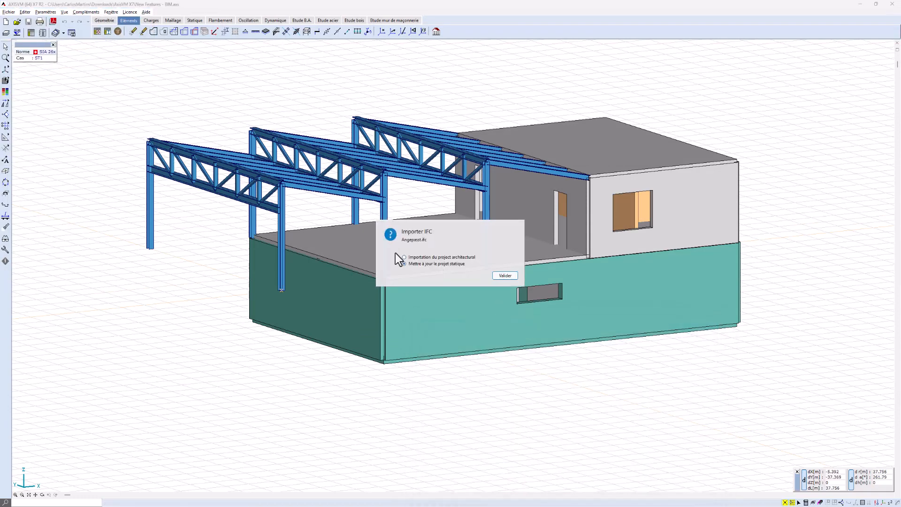
pyautogui.click(503, 276)
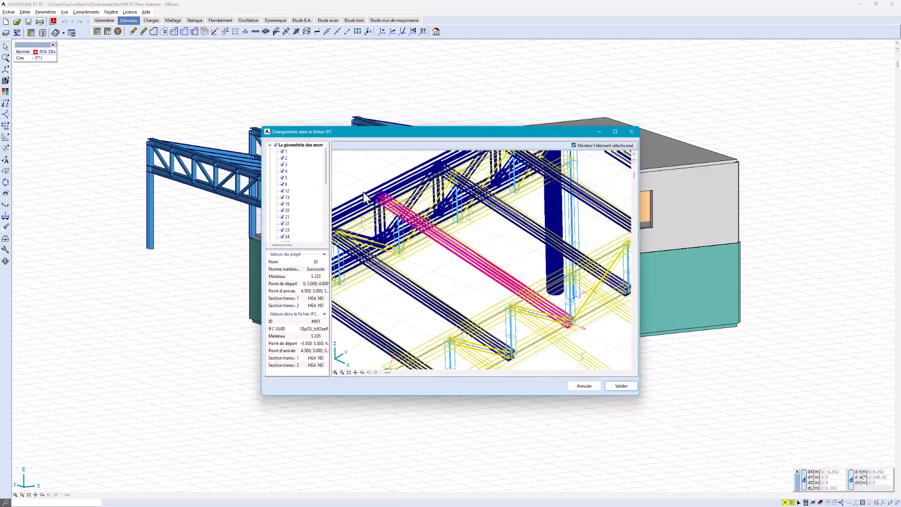
# Examine the changed geometry of member 1 in the preview of the IFC file changes.
pyautogui.click(287, 152)
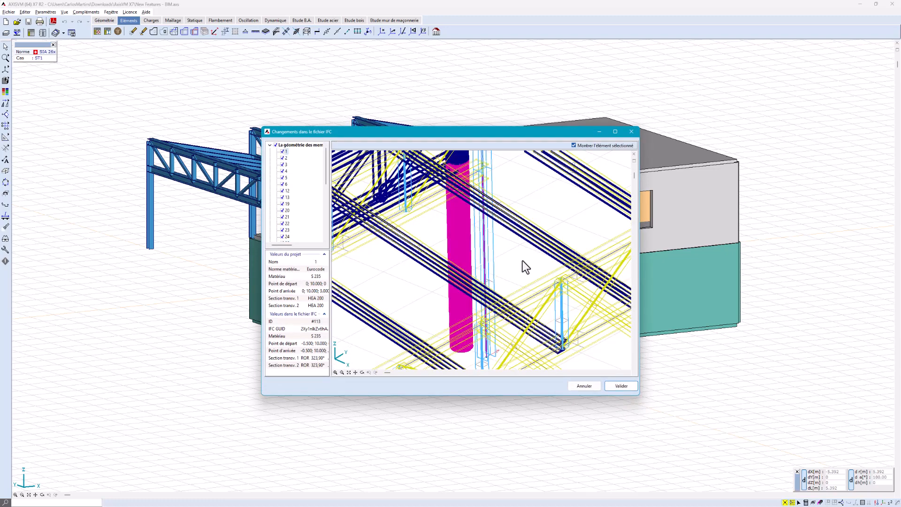
pyautogui.scroll(-2, 519, 268)
pyautogui.scroll(-3, 518, 268)
pyautogui.moveTo(521, 301); pyautogui.dragTo(461, 226, button='middle')
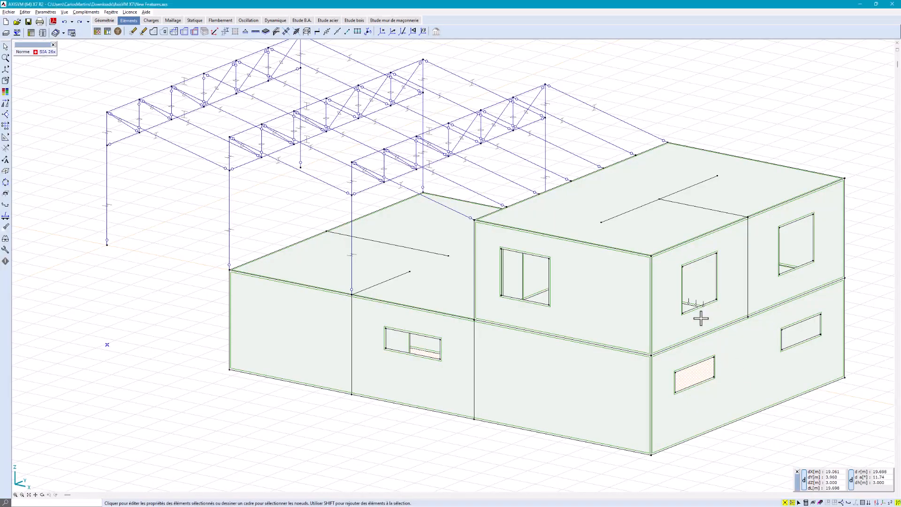
# Inspect the nonlinear y-direction spring characteristic of the edge hinge beneath the upper-storey window in the end wall.
pyautogui.click(696, 304)
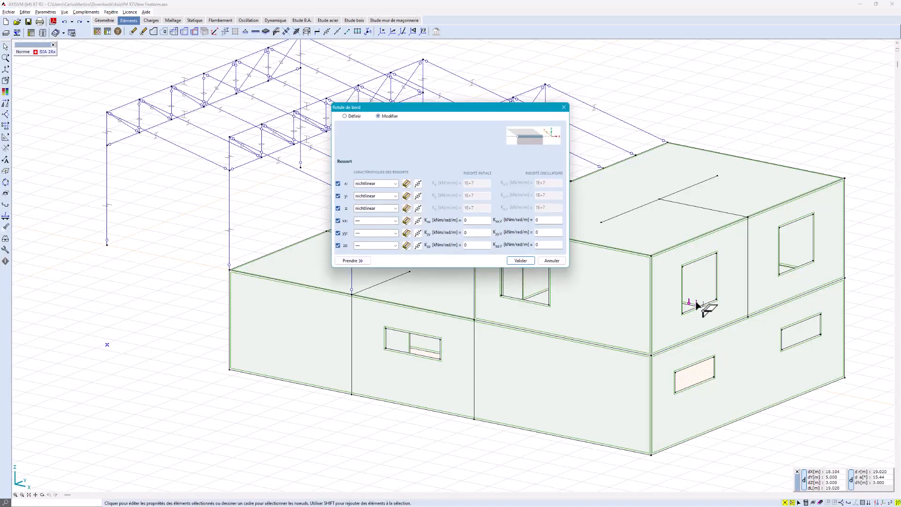
pyautogui.click(417, 196)
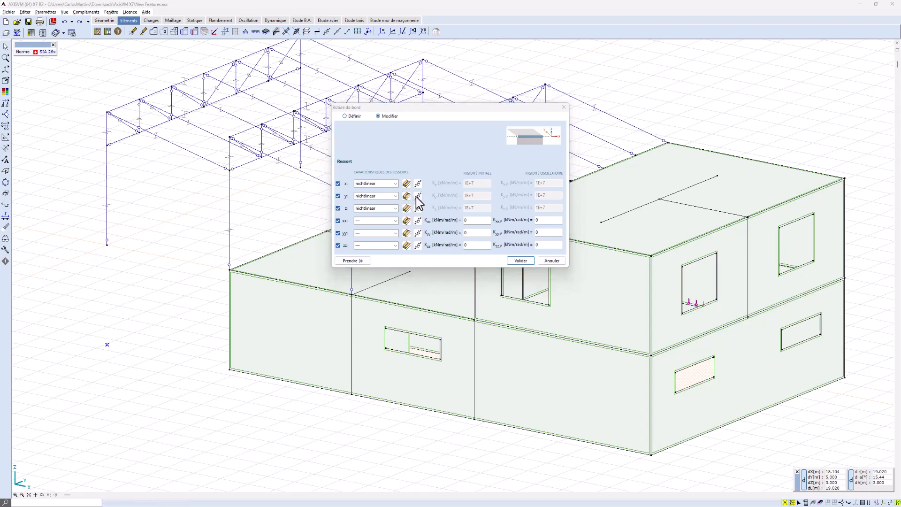
pyautogui.click(564, 315)
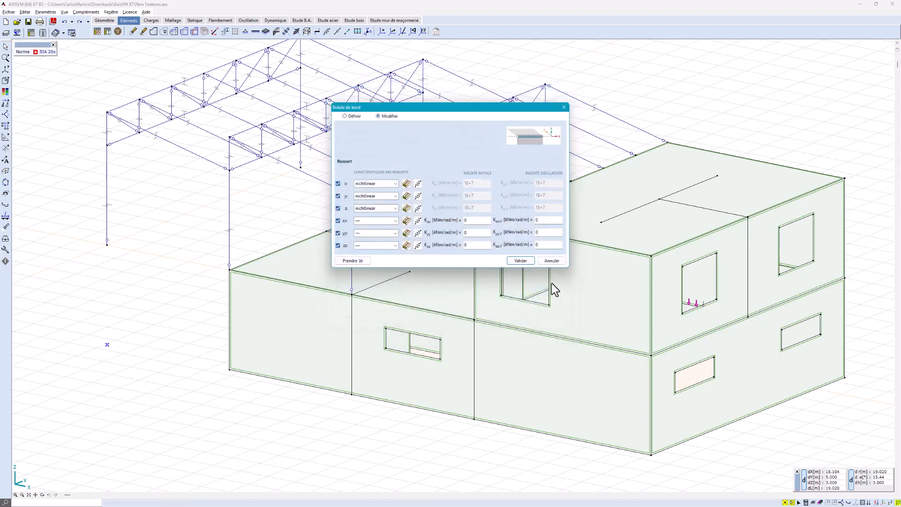
pyautogui.click(551, 260)
# Show the model rendered and give the 500 mm lower-storey end wall a constant eccentricity of 150 mm as a visual effect only.
pyautogui.moveTo(6, 81)
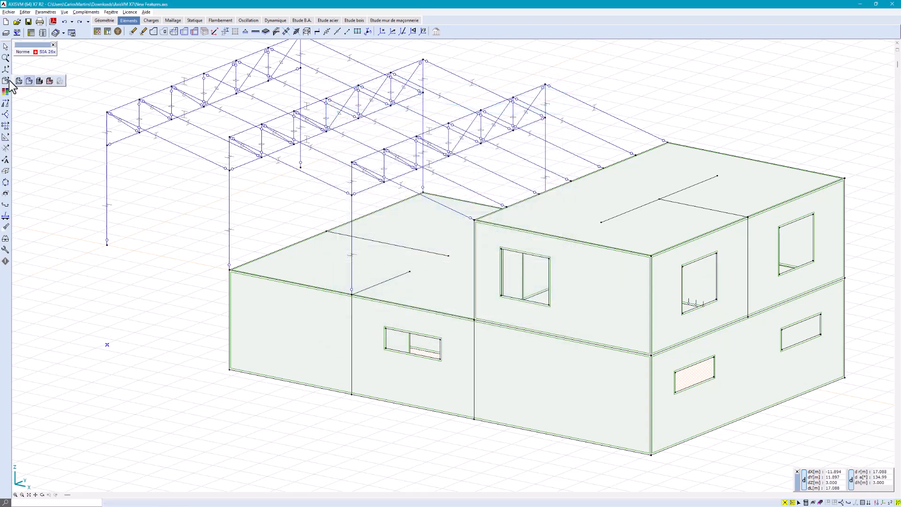
pyautogui.click(40, 80)
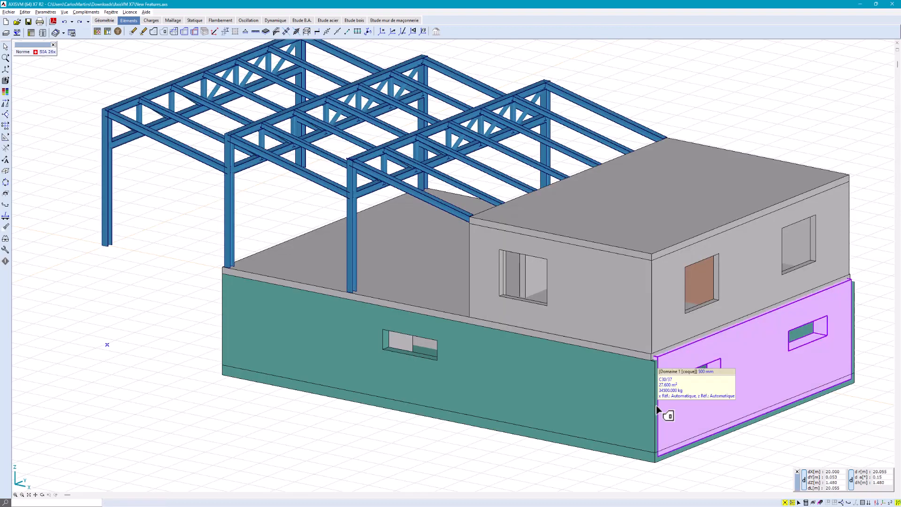
pyautogui.click(660, 411)
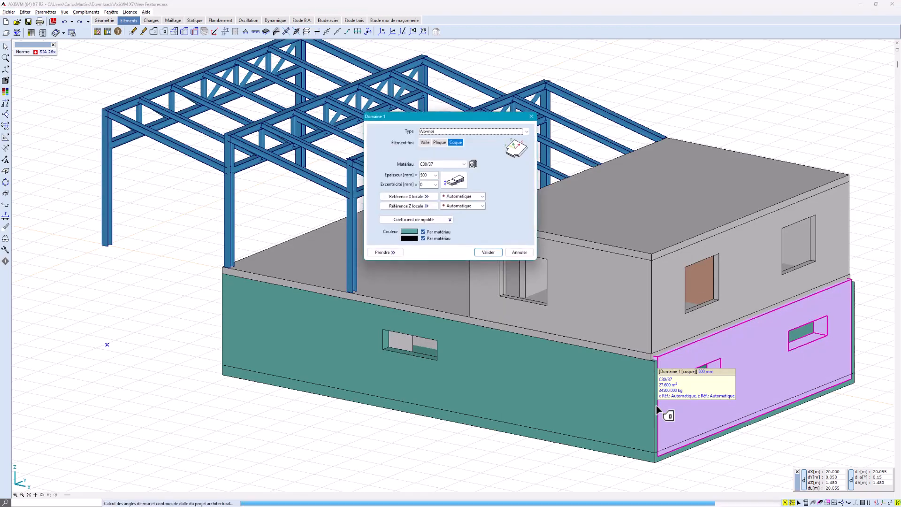
pyautogui.click(462, 184)
pyautogui.click(503, 47)
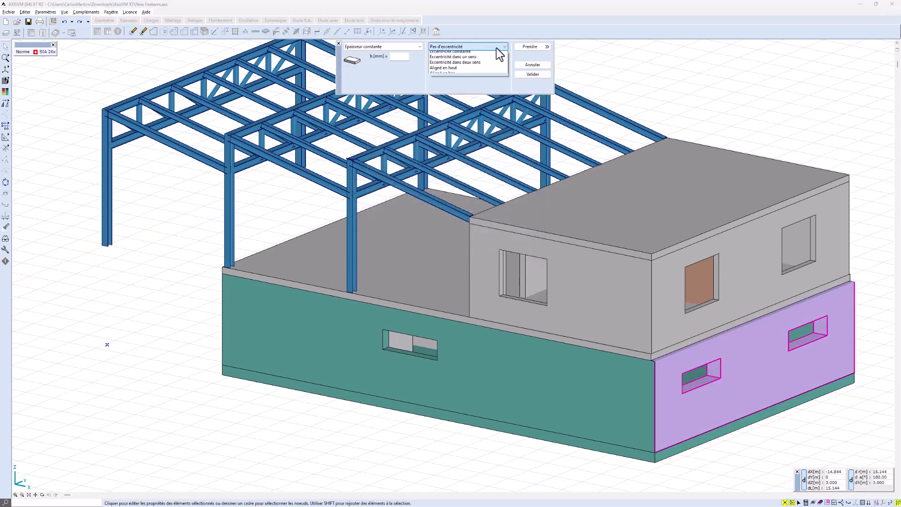
pyautogui.click(486, 53)
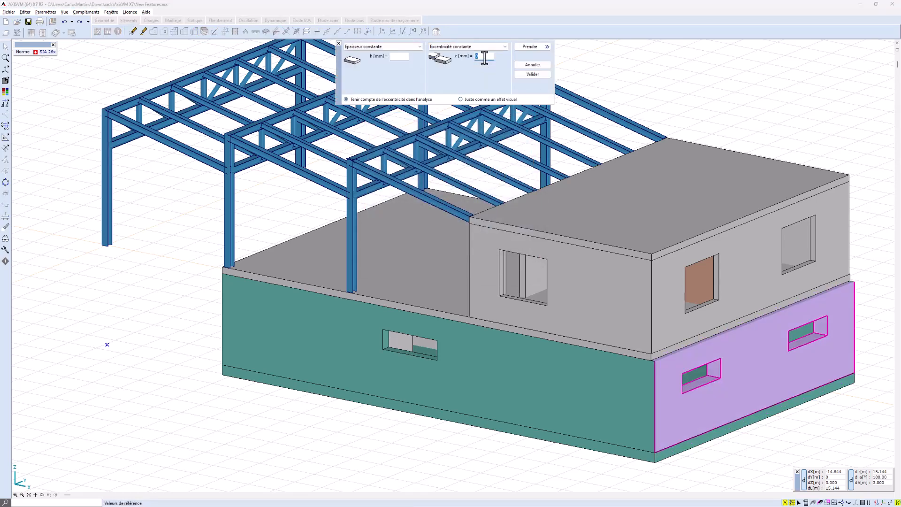
pyautogui.write('150')
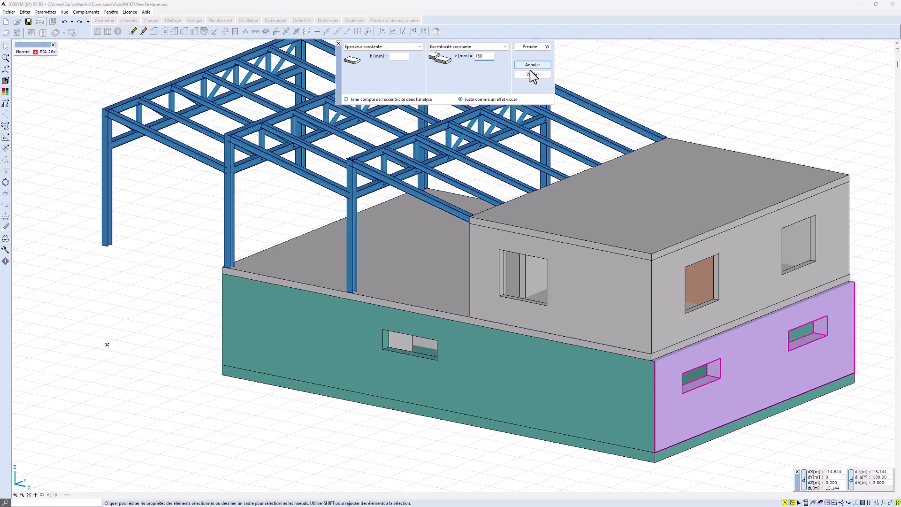
pyautogui.click(533, 74)
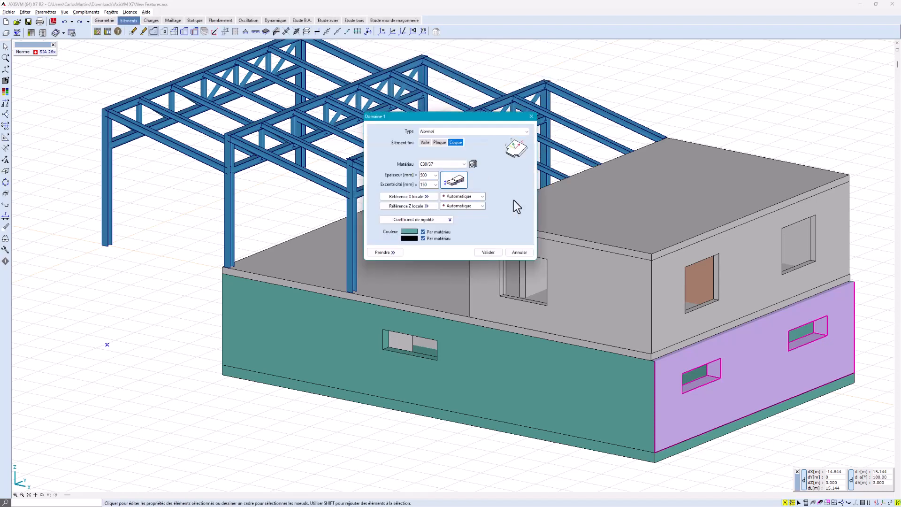
pyautogui.click(488, 252)
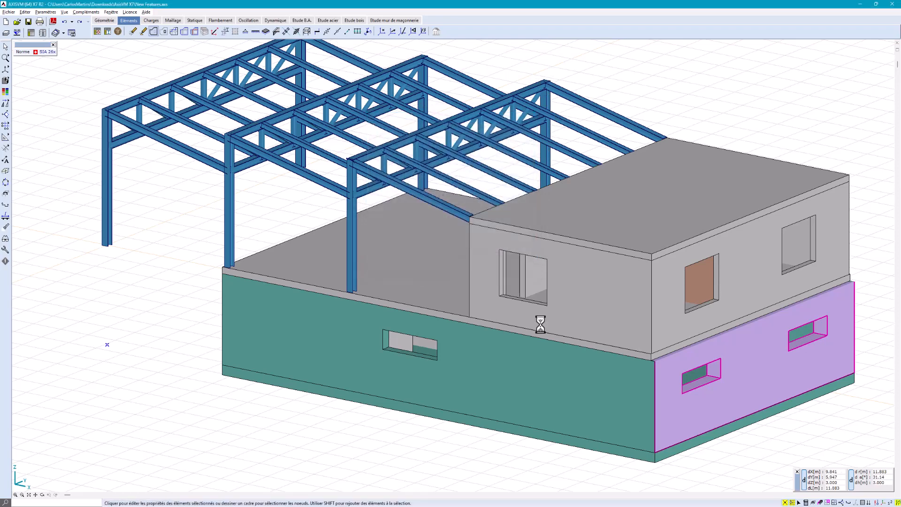
pyautogui.click(717, 451)
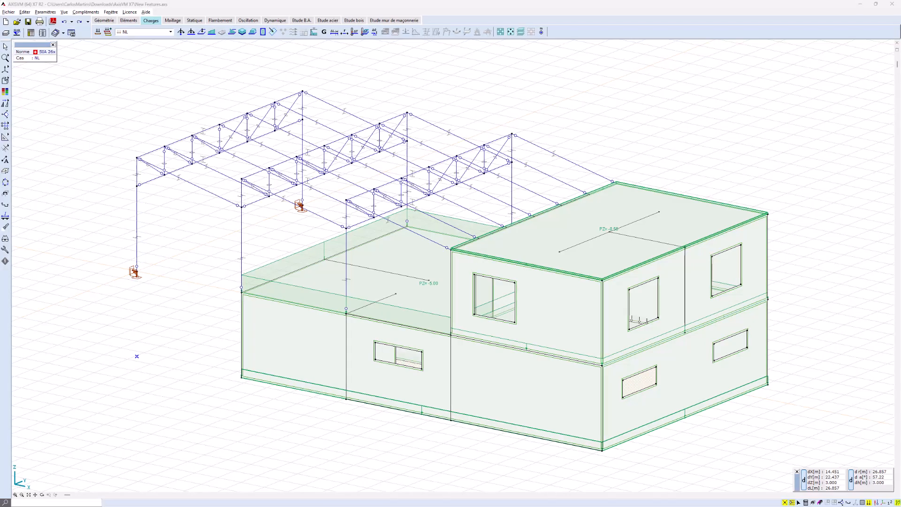
# Add a self-weight load case to the STÄNDIG group and merge NL charge unique into the existing NL load case.
pyautogui.click(96, 32)
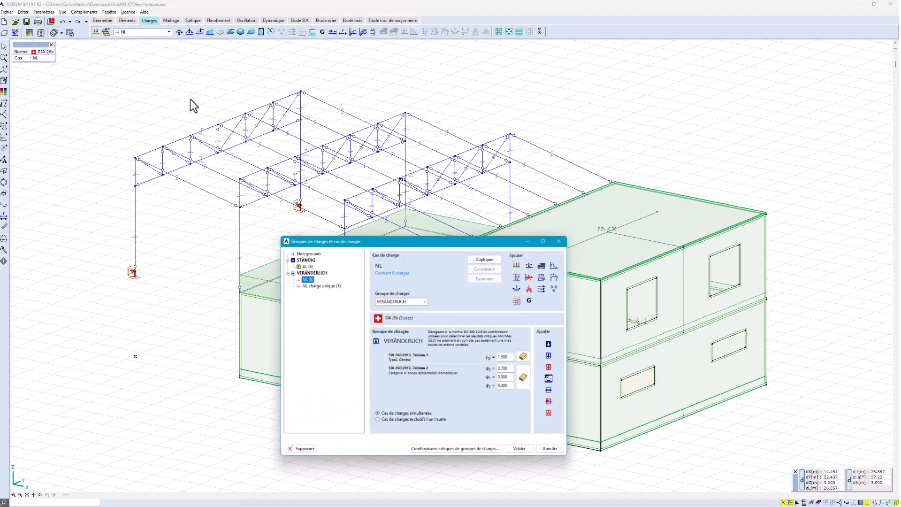
pyautogui.click(532, 299)
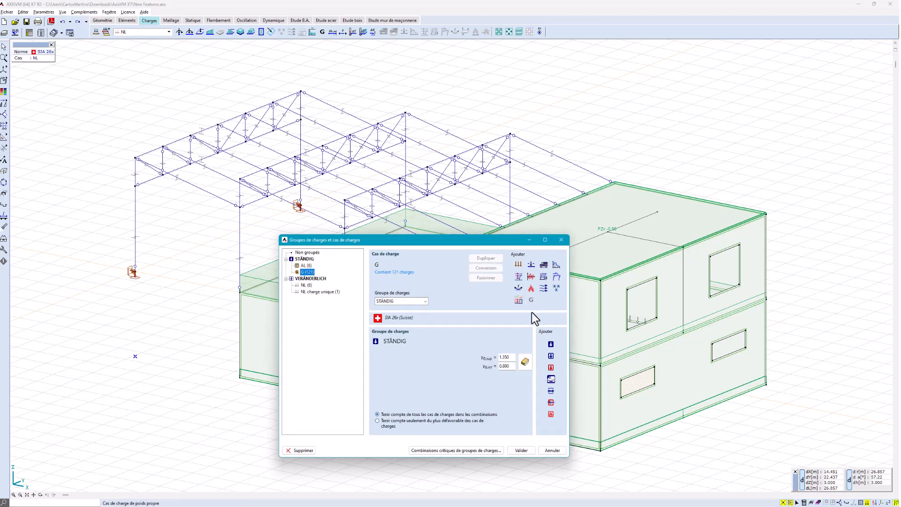
pyautogui.click(308, 286)
pyautogui.keyDown('ctrl'); pyautogui.click(308, 291); pyautogui.keyUp('ctrl')
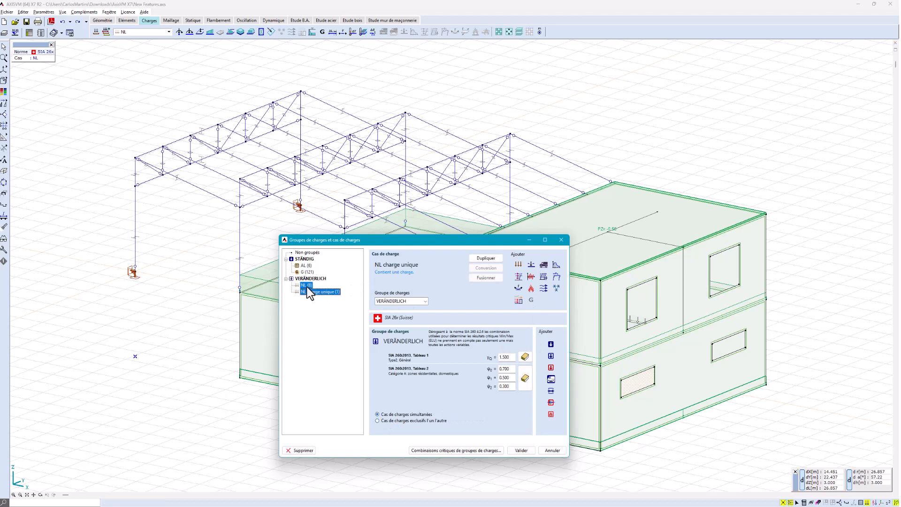
pyautogui.click(485, 277)
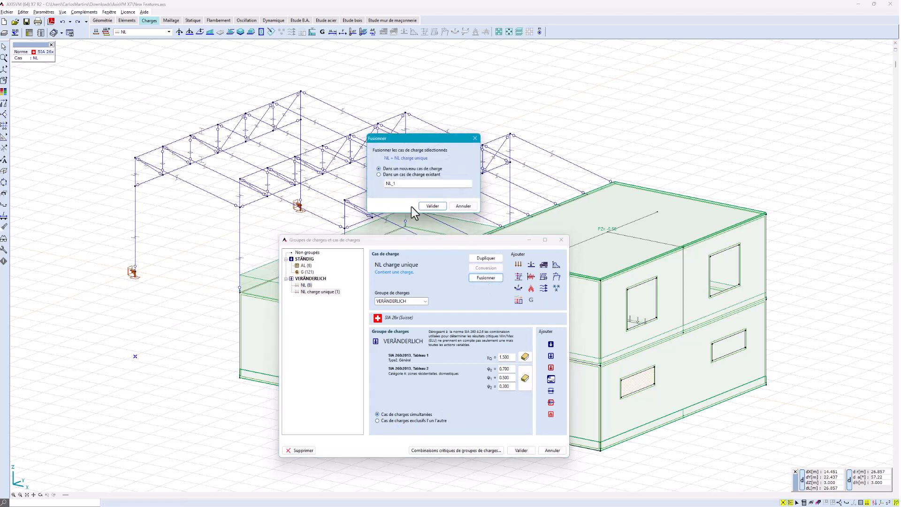
pyautogui.click(380, 174)
pyautogui.click(431, 206)
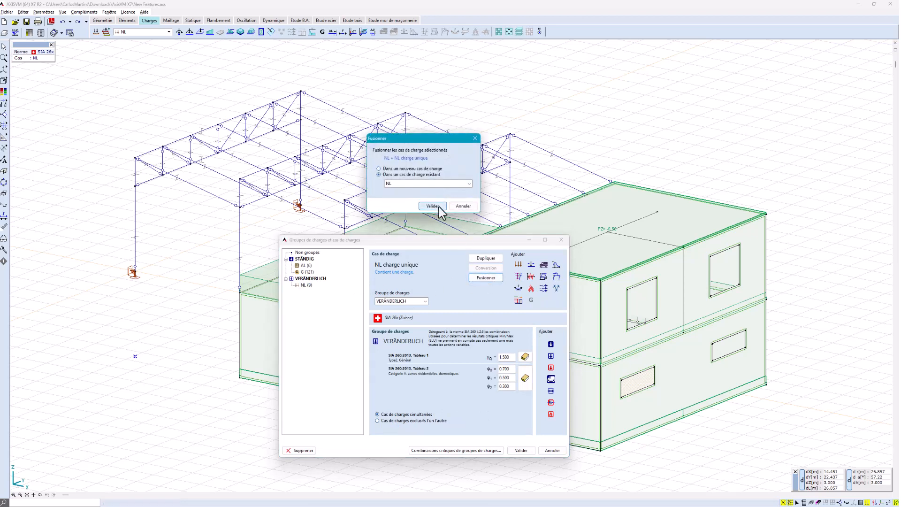
pyautogui.click(522, 450)
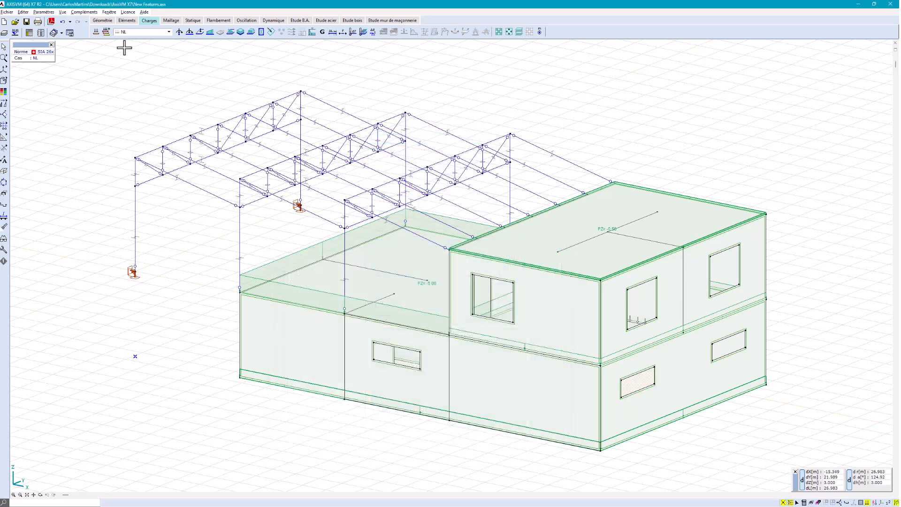
# Paste the clipboard rows at the end of the nodal loads table of load case NL.
pyautogui.click(29, 32)
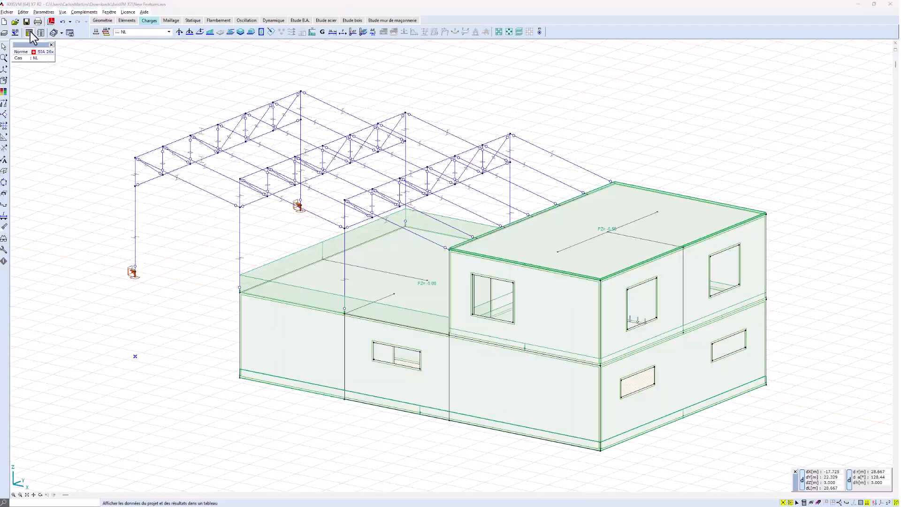
pyautogui.click(54, 113)
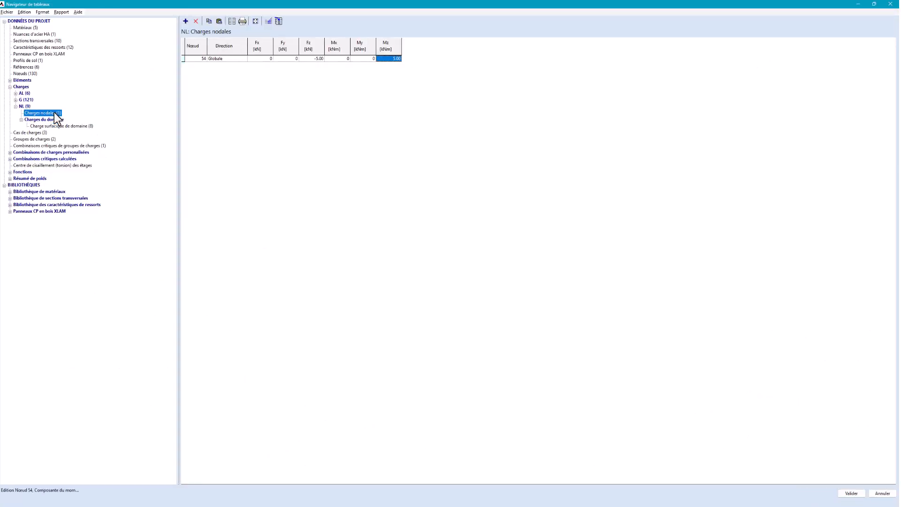
pyautogui.click(218, 21)
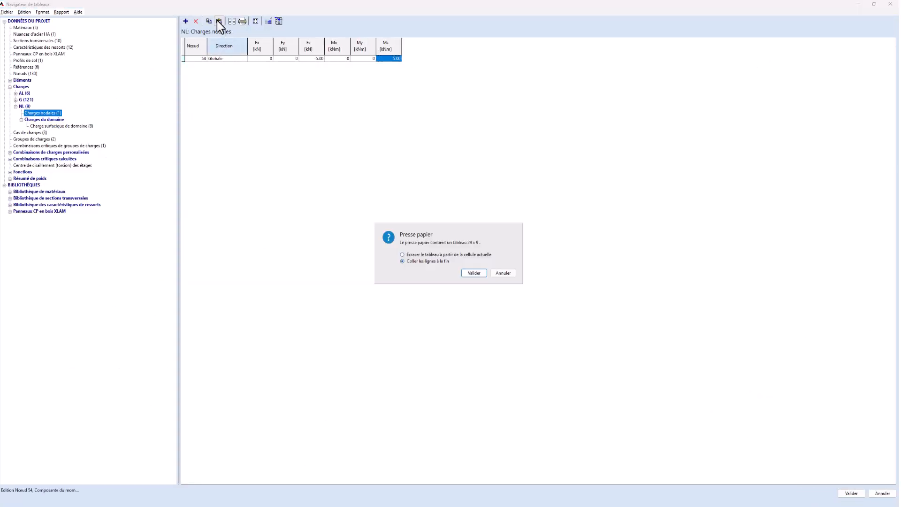
pyautogui.click(473, 273)
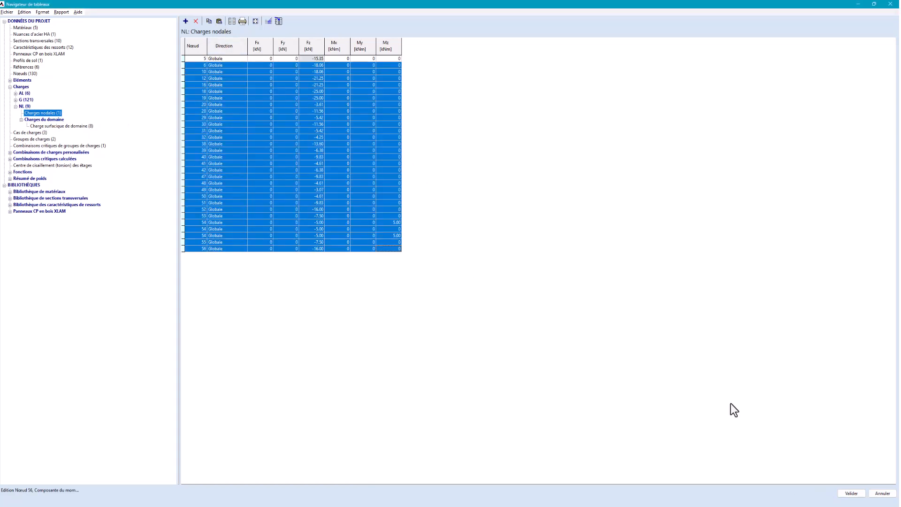
# Accept the pasted nodal loads of load case NL and close the tables.
pyautogui.click(851, 493)
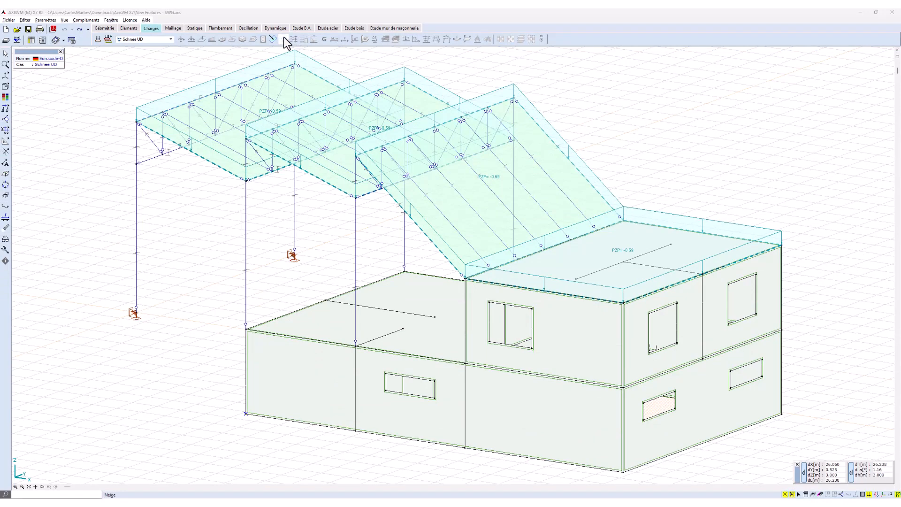
# Assign snow guards to the middle roof panel and the roof panel adjoining the upper storey in the Schnee UD snow load parameters.
pyautogui.click(284, 37)
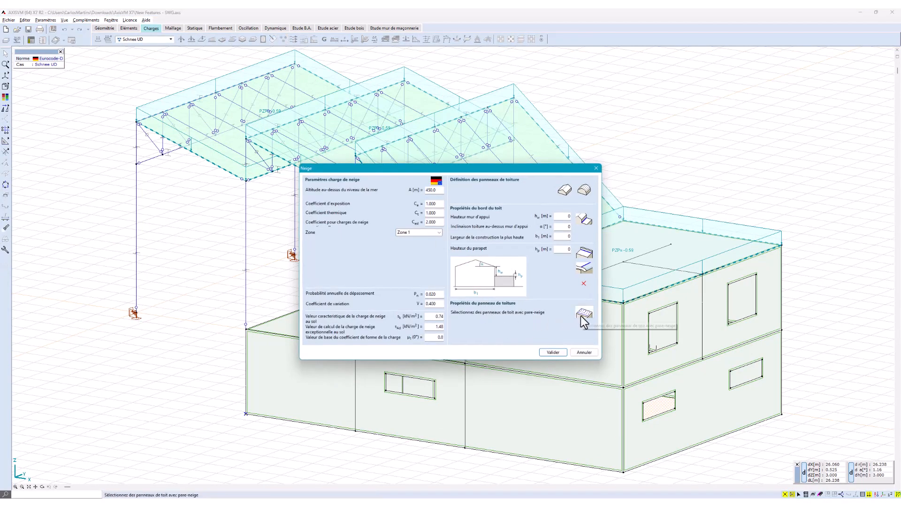
pyautogui.click(581, 315)
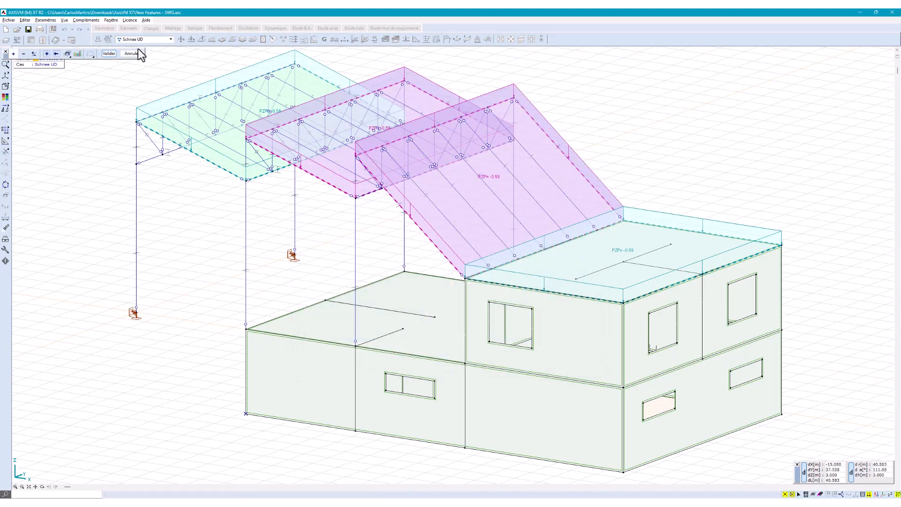
pyautogui.click(112, 54)
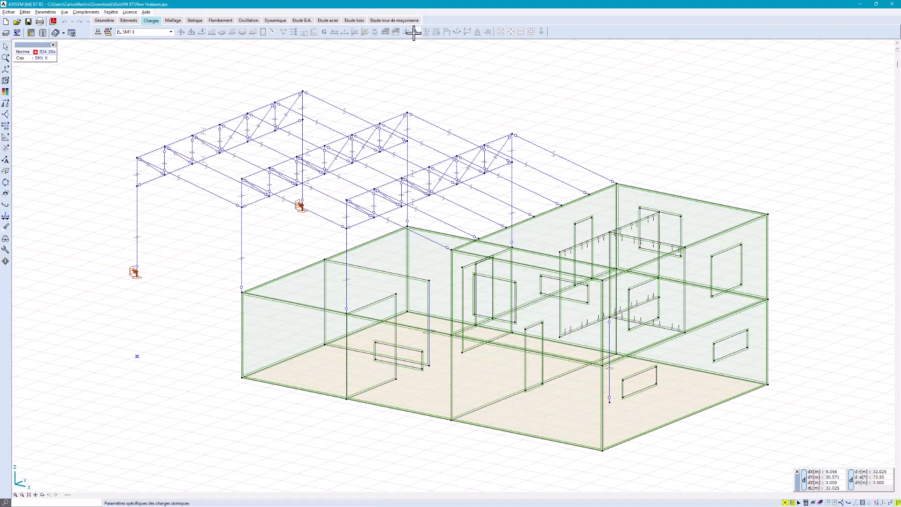
# Open the SM1 seismic load parameters and bring up the ground acceleration of the horizontal spectrum for editing.
pyautogui.click(414, 32)
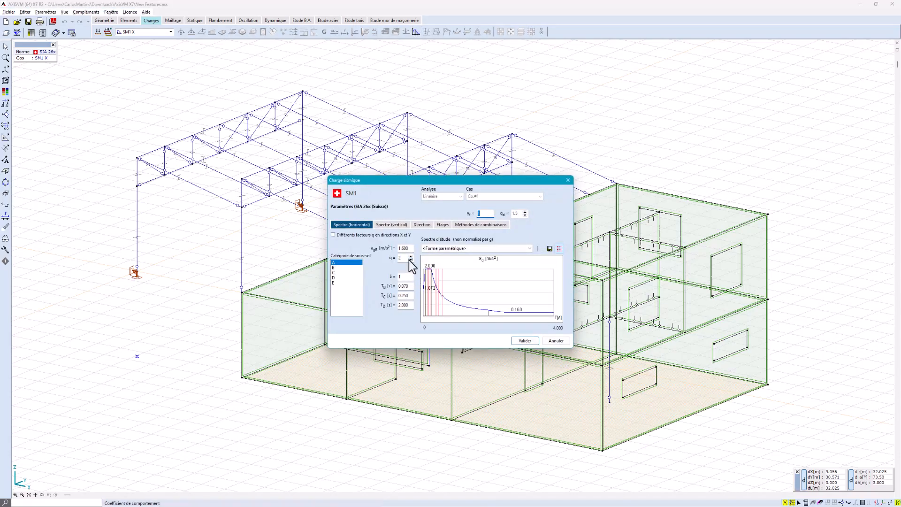
pyautogui.click(405, 247)
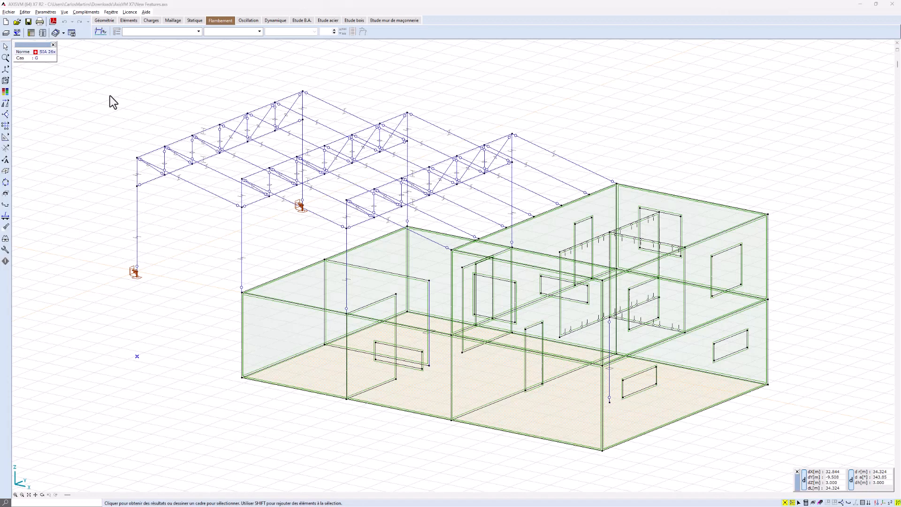
# Set up a part-based buckling analysis for all Stützen parts with load case G and combination Co.#1.
pyautogui.click(100, 31)
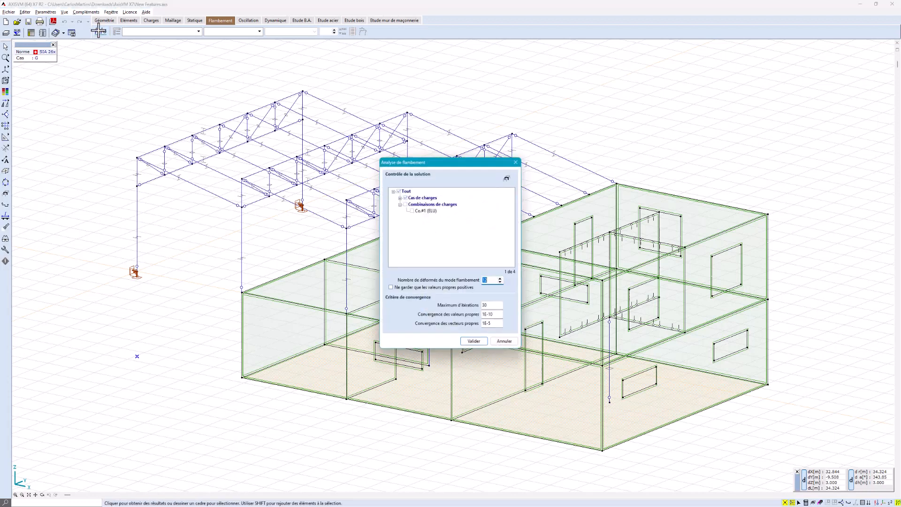
pyautogui.click(510, 179)
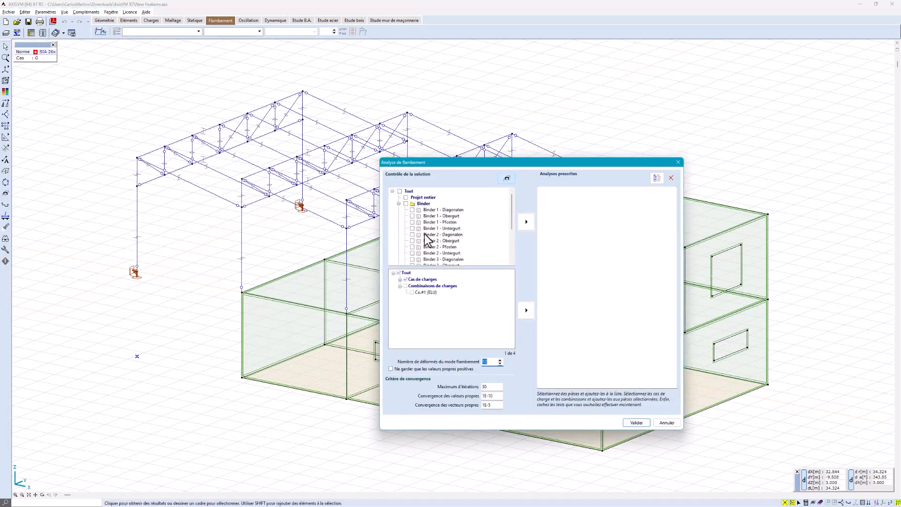
pyautogui.scroll(-4, 424, 233)
pyautogui.click(406, 220)
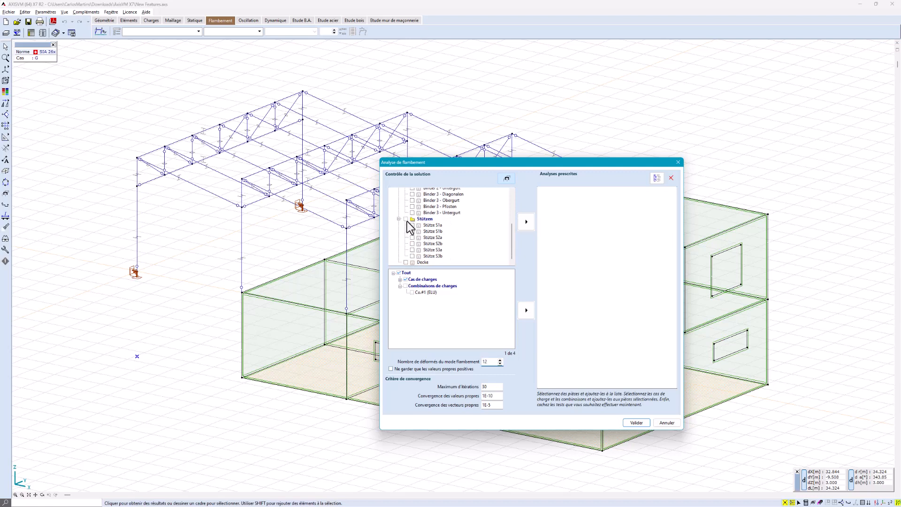
pyautogui.click(526, 221)
pyautogui.click(412, 292)
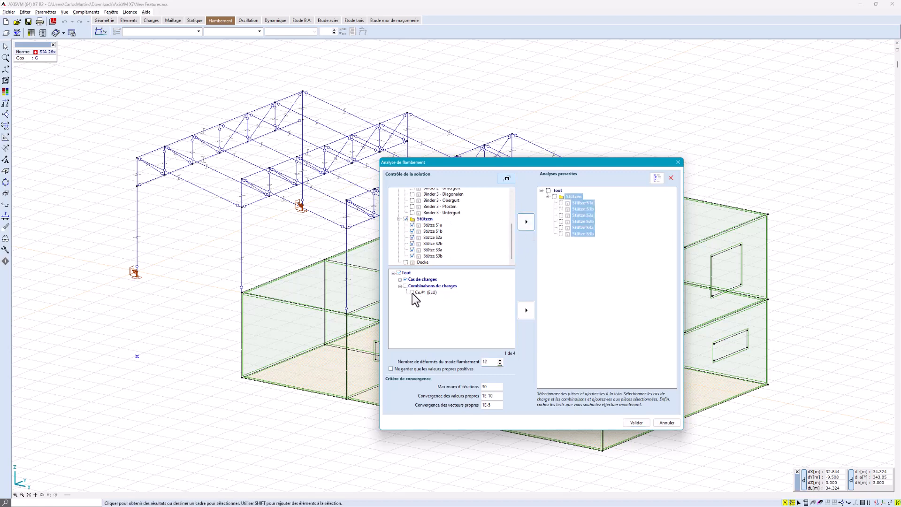
pyautogui.click(526, 309)
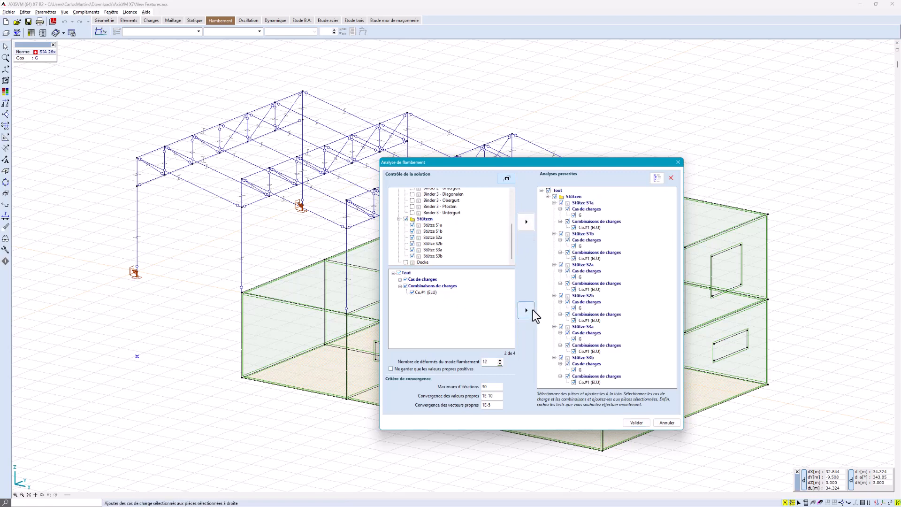
# Exclude Stütze S2a, S2b and S3a from the prescribed buckling analyses, adjust the cases of Stütze S3b, and run the analysis.
pyautogui.click(561, 264)
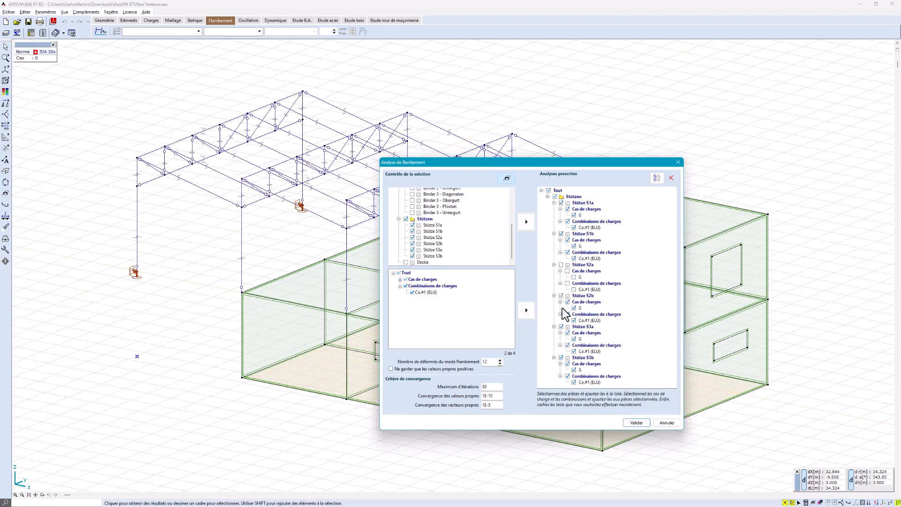
pyautogui.click(562, 327)
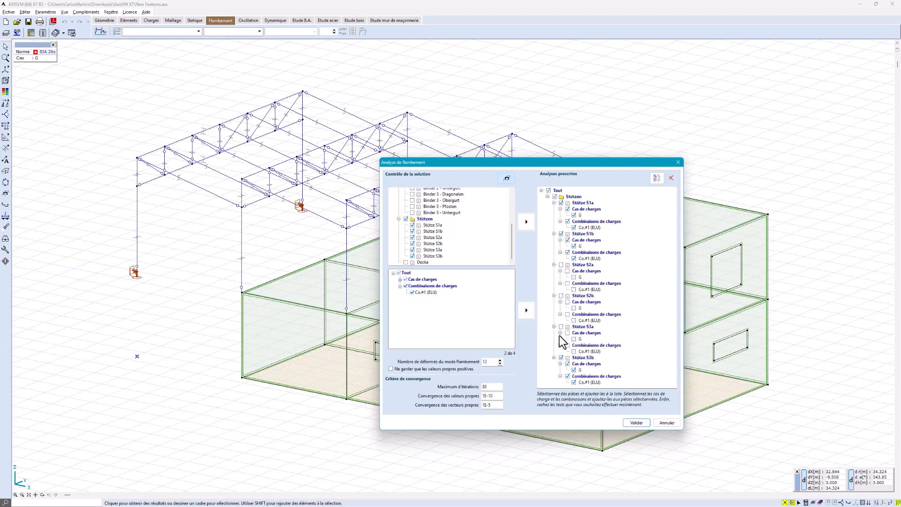
pyautogui.click(567, 364)
pyautogui.click(568, 365)
pyautogui.click(568, 376)
pyautogui.click(568, 377)
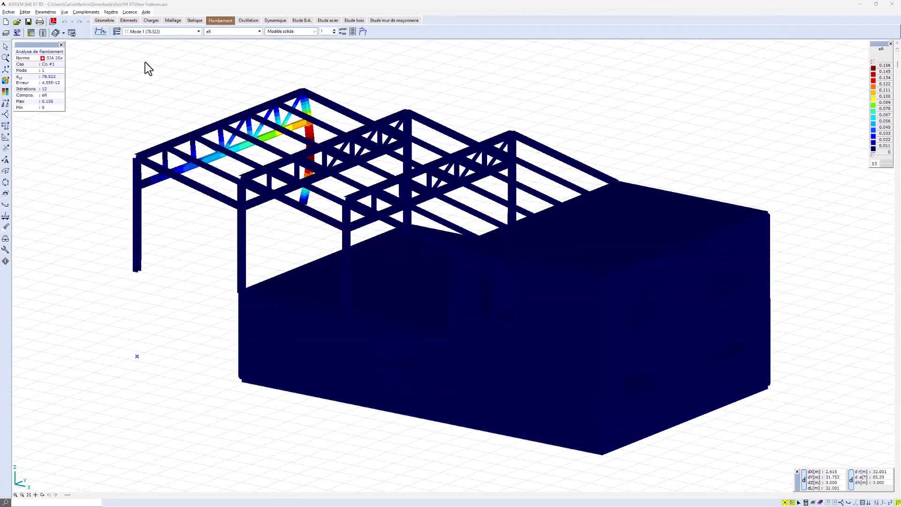
# Examine buckling modes 2, 3 and 5 of Stütze S1b under combination Co.#1.
pyautogui.click(197, 31)
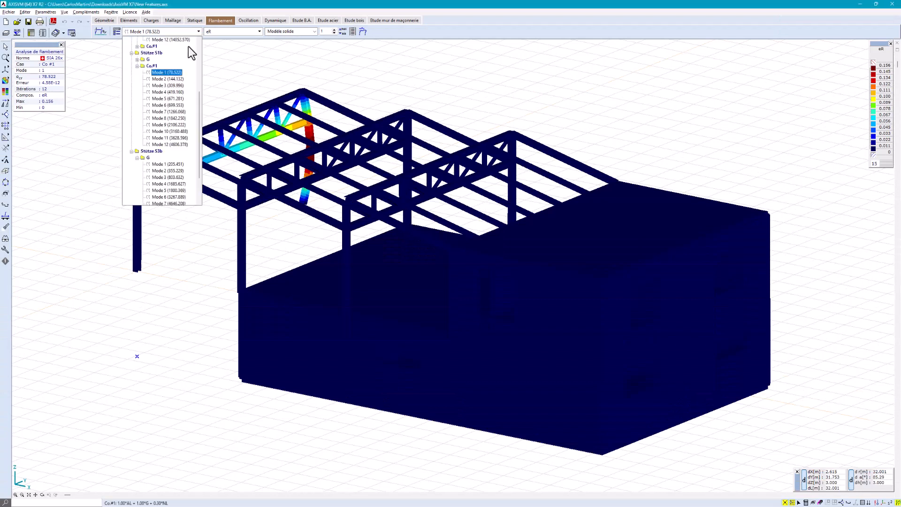
pyautogui.click(167, 78)
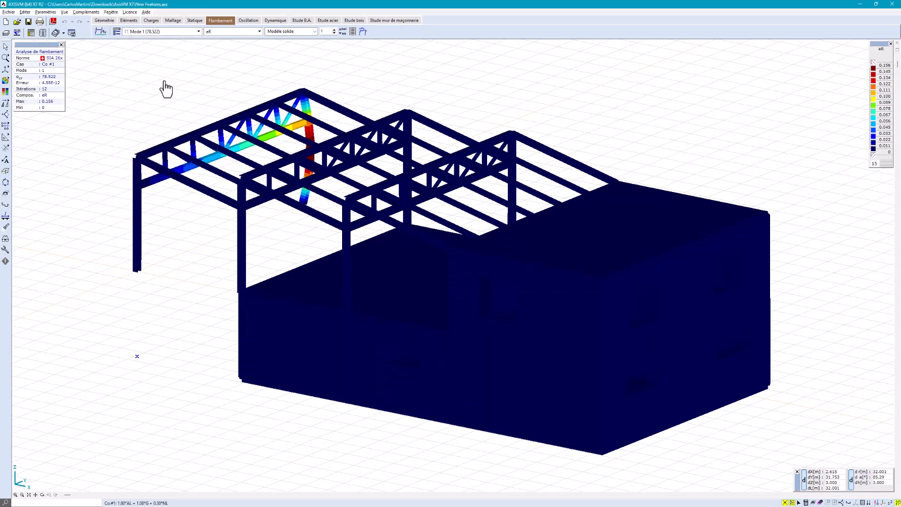
pyautogui.click(198, 32)
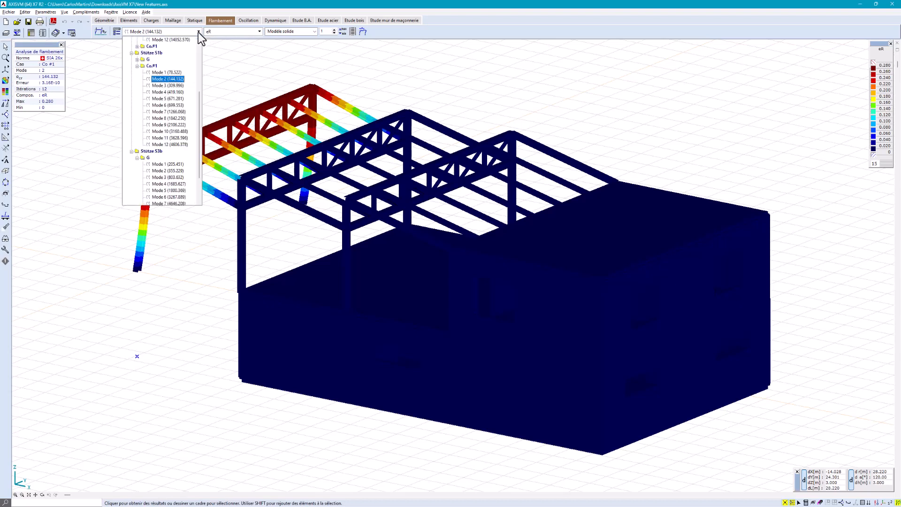
pyautogui.click(167, 86)
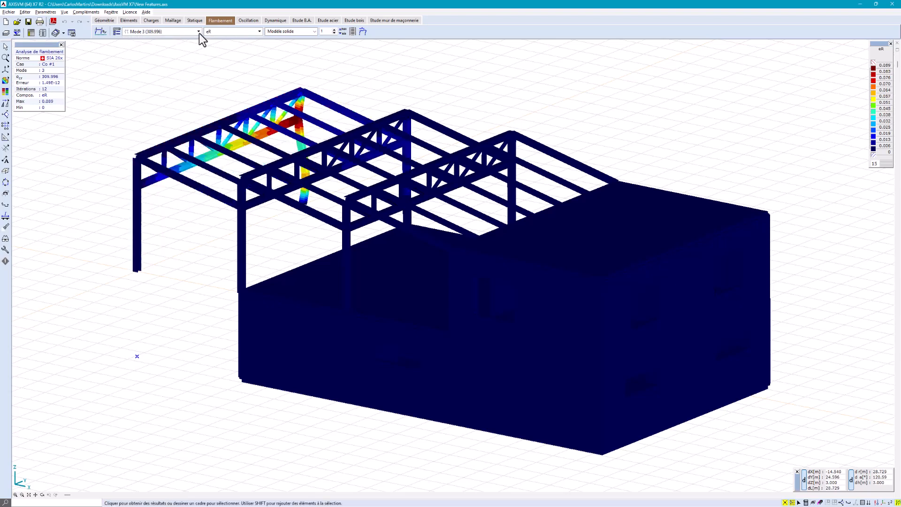
pyautogui.click(198, 32)
pyautogui.click(169, 99)
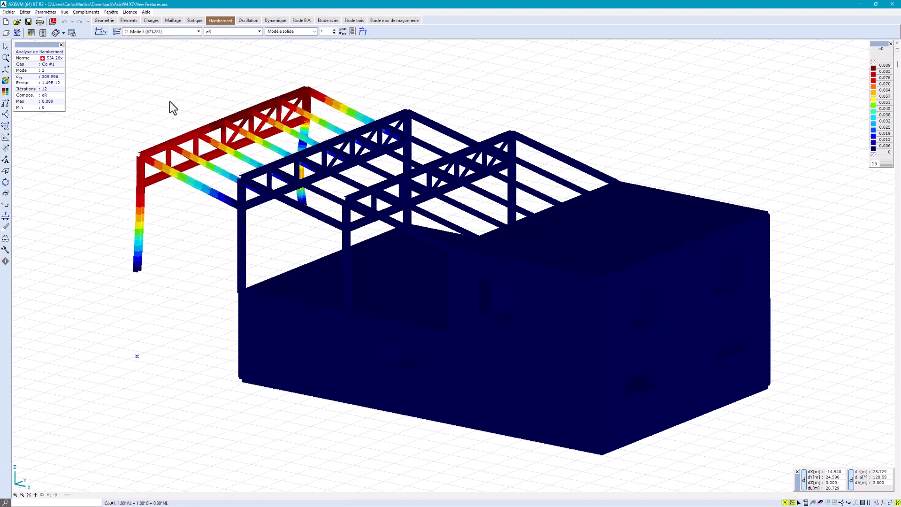
# Examine the buckling shapes of Stütze S3b under load case G, including modes 1 and 2.
pyautogui.click(198, 32)
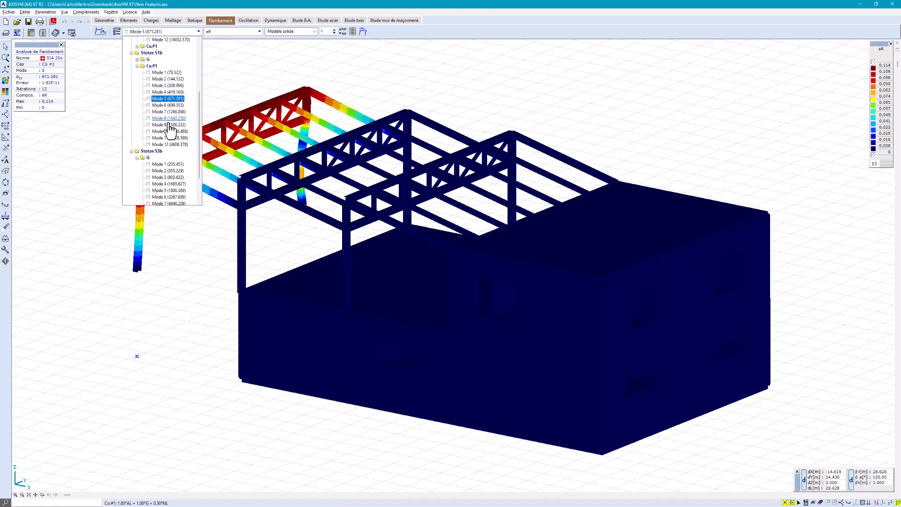
pyautogui.click(167, 172)
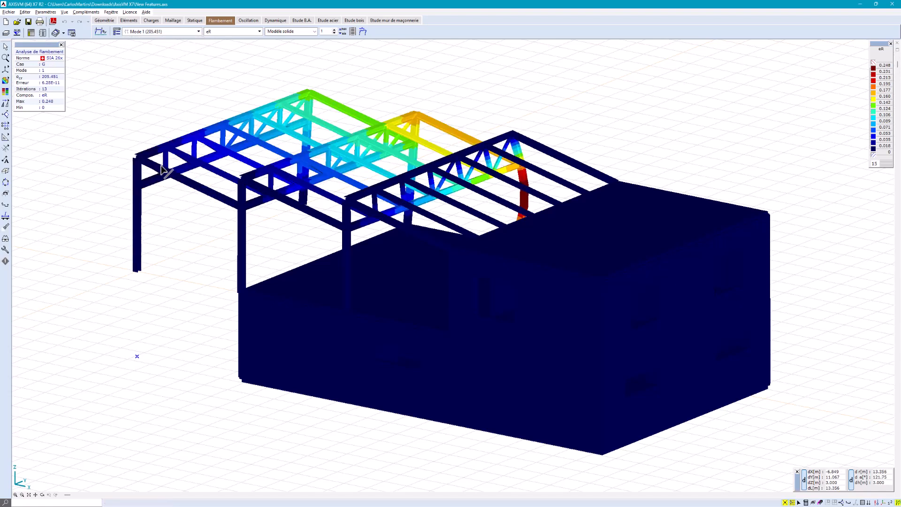
pyautogui.click(198, 31)
pyautogui.click(160, 171)
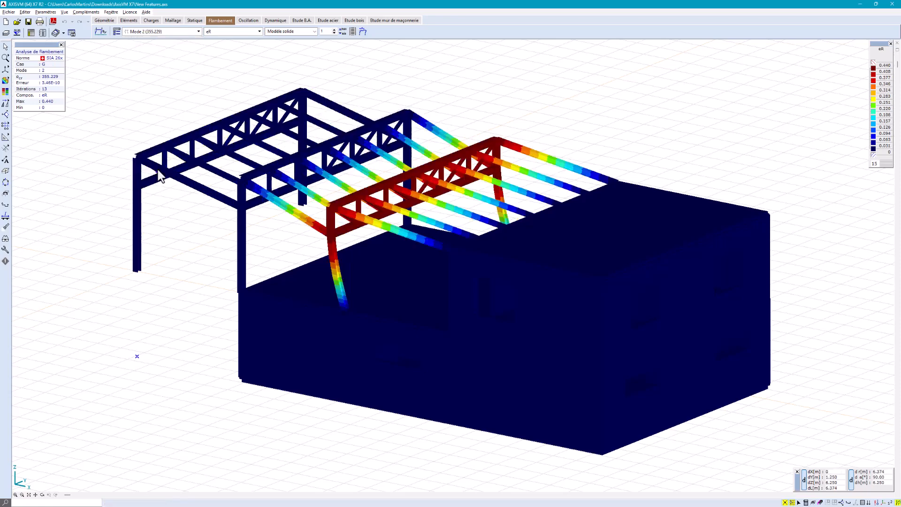
pyautogui.click(199, 32)
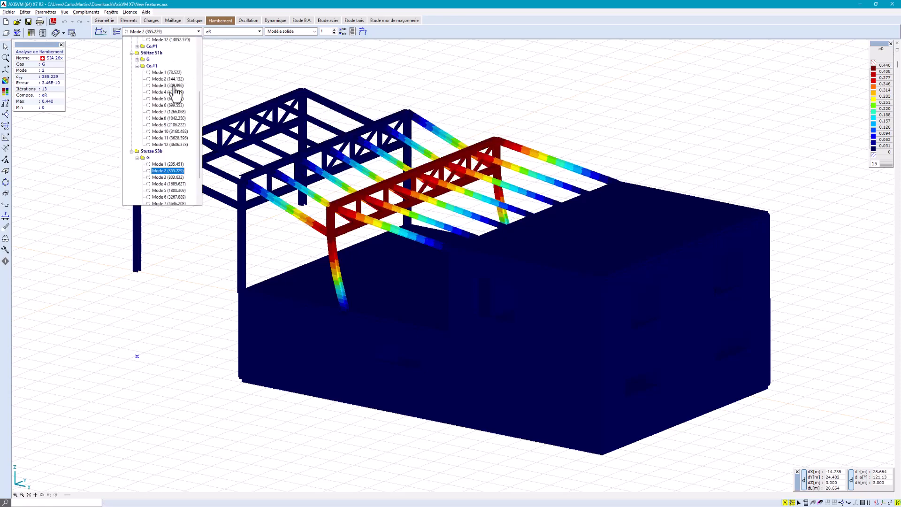
pyautogui.click(158, 194)
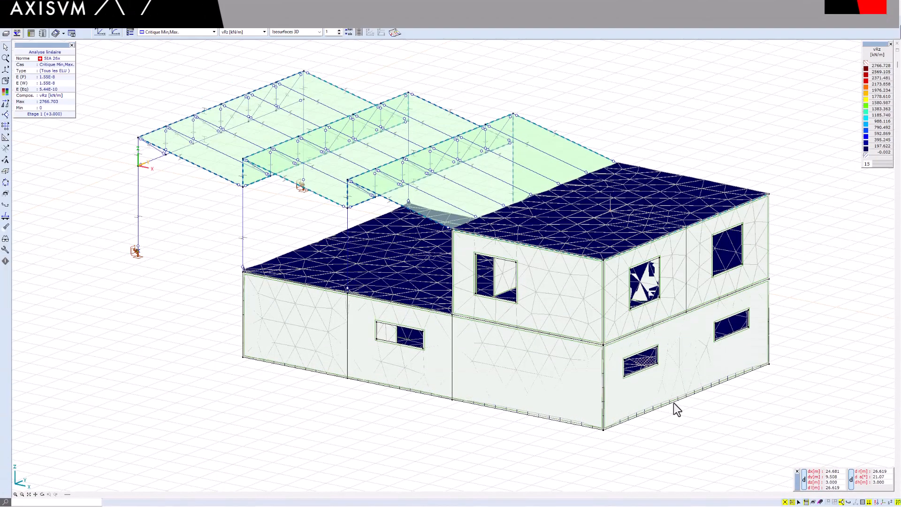
# Show only the Rez de Chaussée slab and cut the vRz internal force peaks at the columns.
pyautogui.click(815, 502)
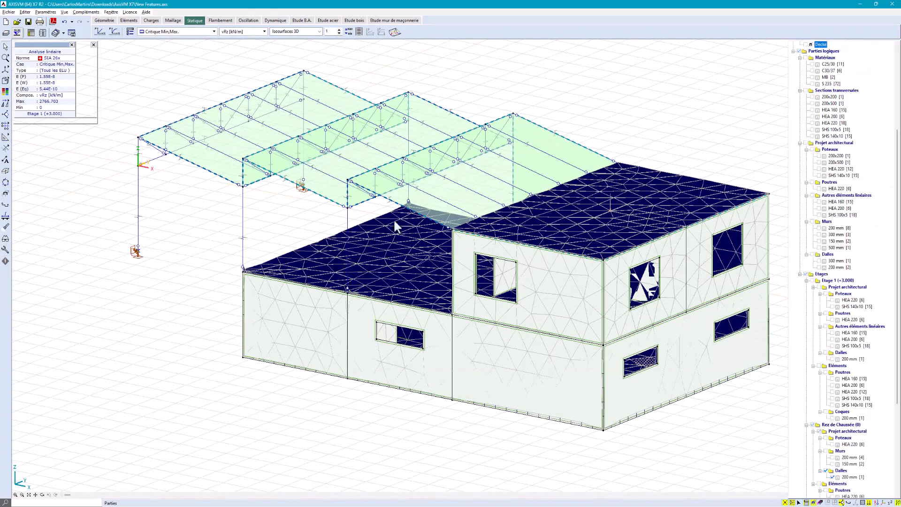
pyautogui.click(393, 221)
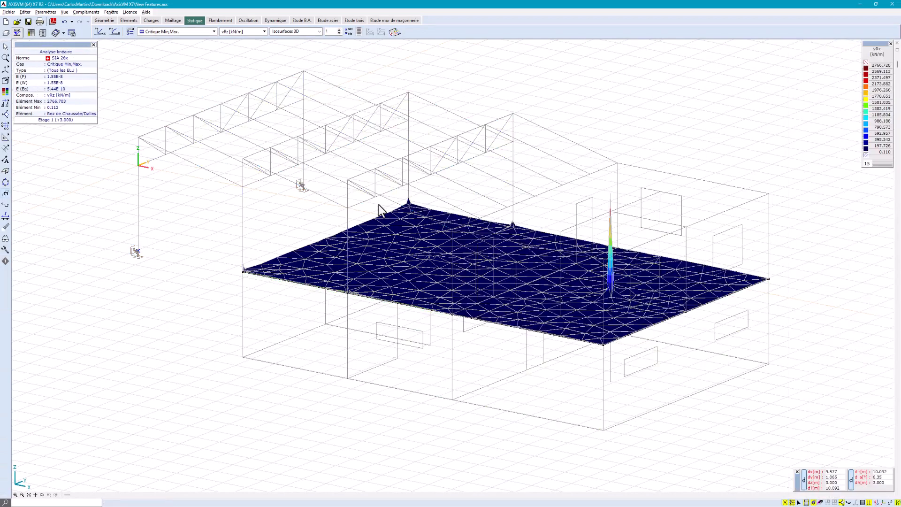
pyautogui.click(128, 31)
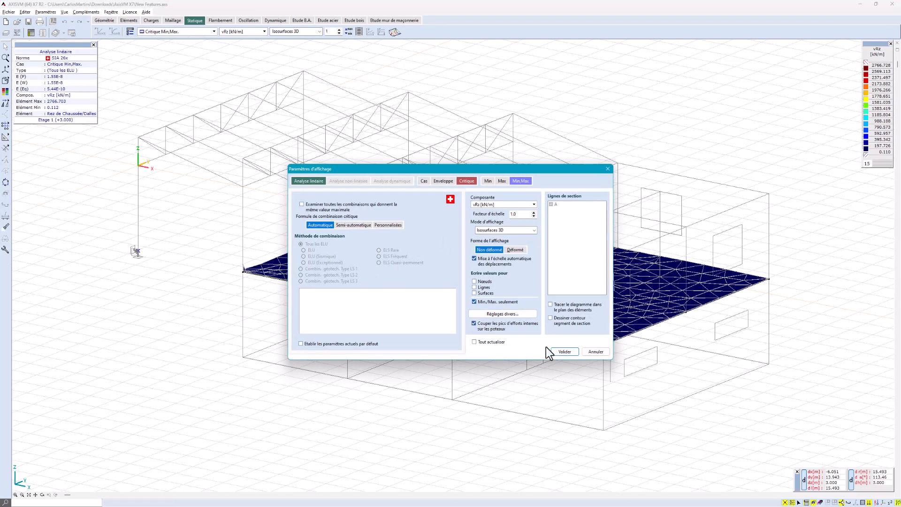
pyautogui.click(563, 352)
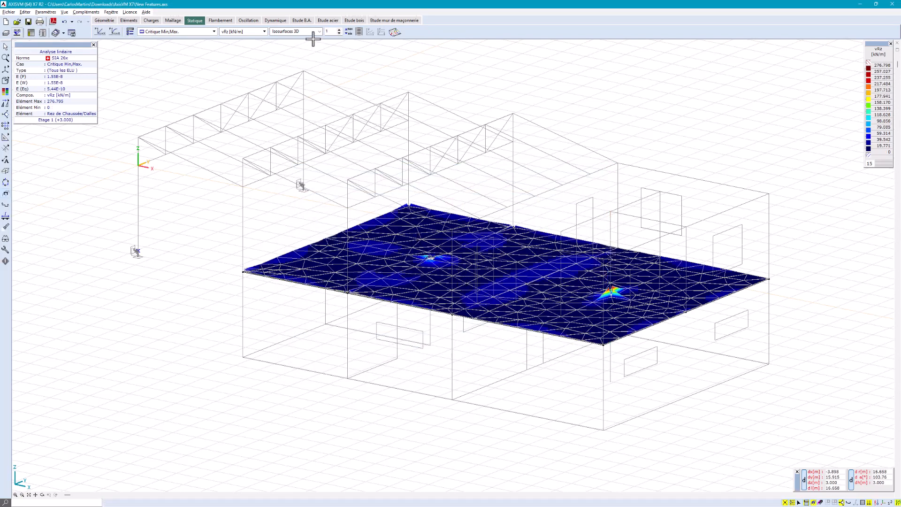
# Change the display of the slab's vRz results from 3D isosurfaces to filled section lines.
pyautogui.click(320, 30)
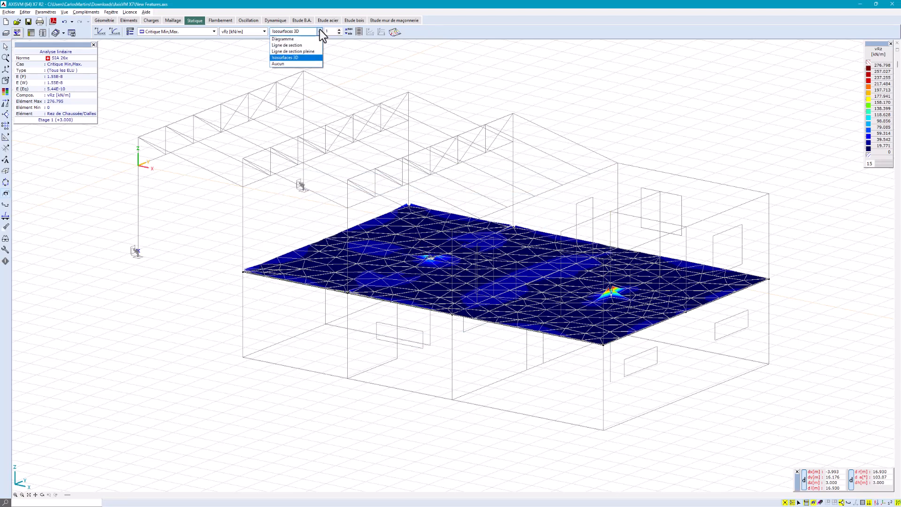
pyautogui.click(306, 53)
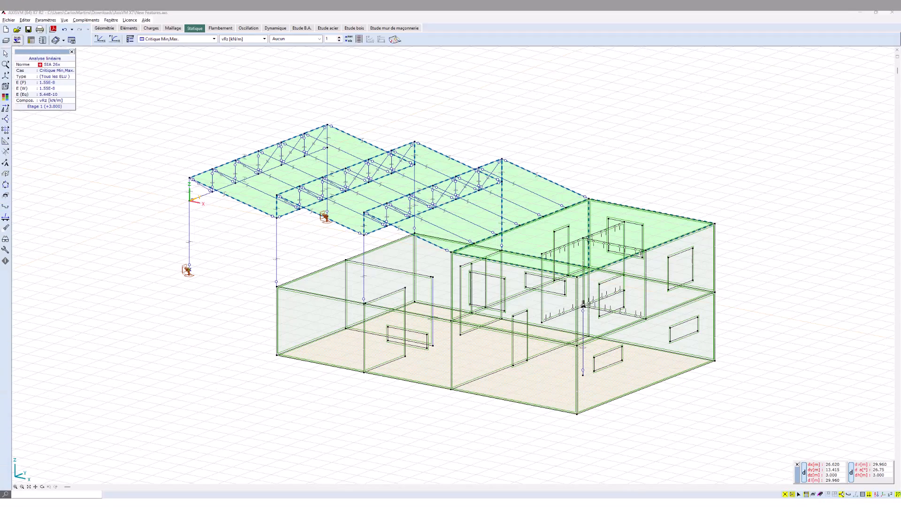
# Display the storey shear centre annotations on the model.
pyautogui.click(7, 240)
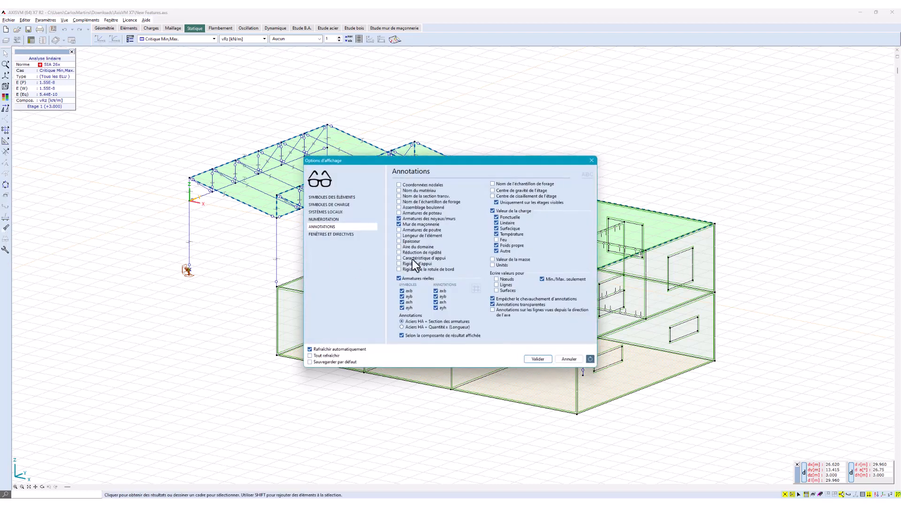
pyautogui.click(537, 358)
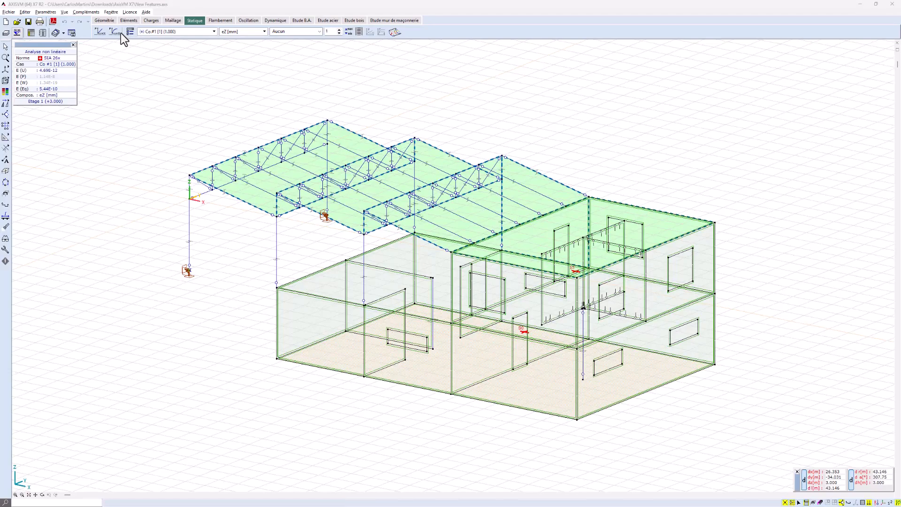
# Open the result tables with nodal displacement results and extremes included, and examine the table of storey shear (torsion) centres.
pyautogui.click(29, 32)
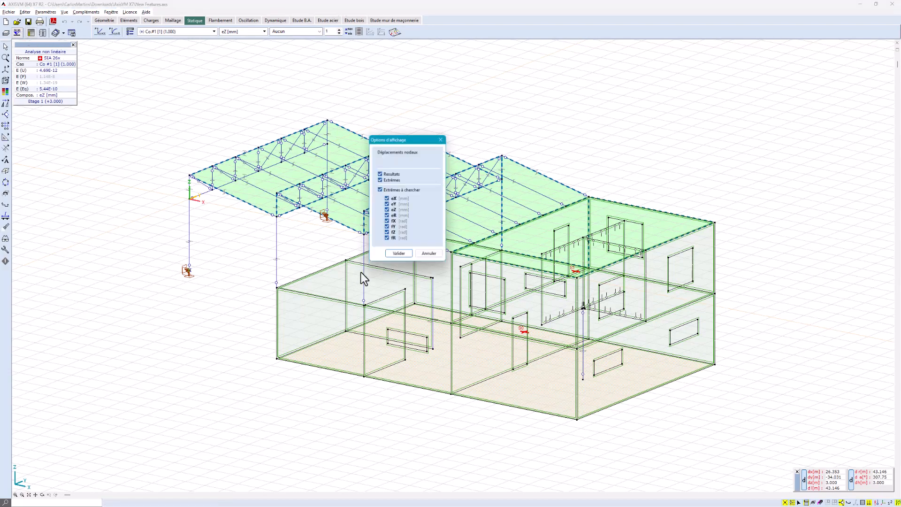
pyautogui.click(398, 253)
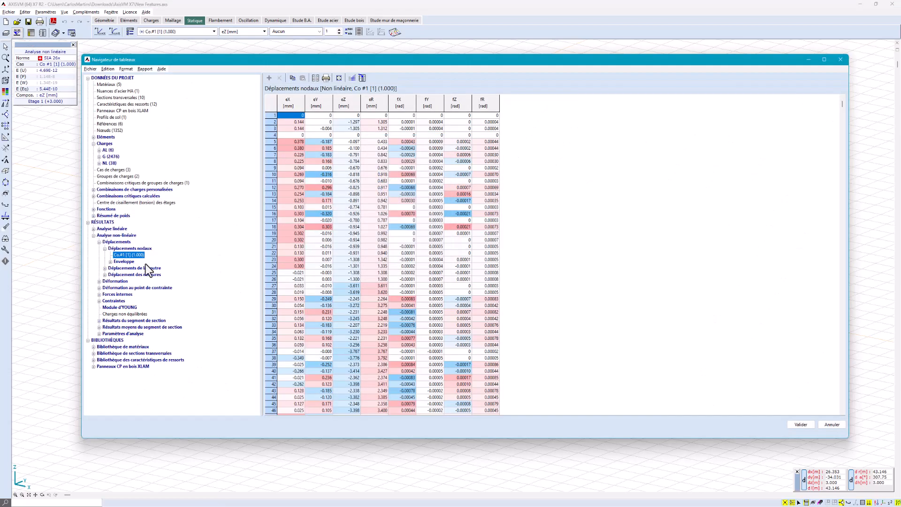
pyautogui.click(126, 203)
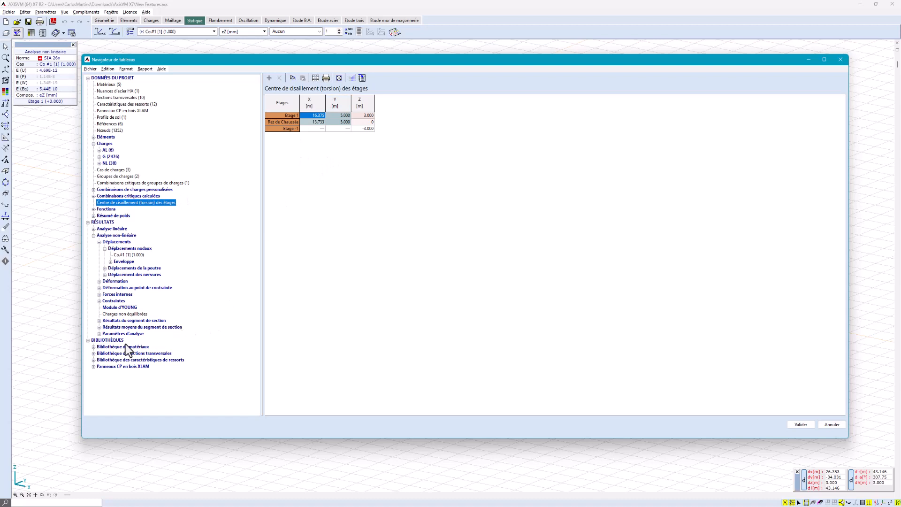
# Display the nonlinear analysis parameters table for load combination Co.#1 in the result tables.
pyautogui.click(99, 333)
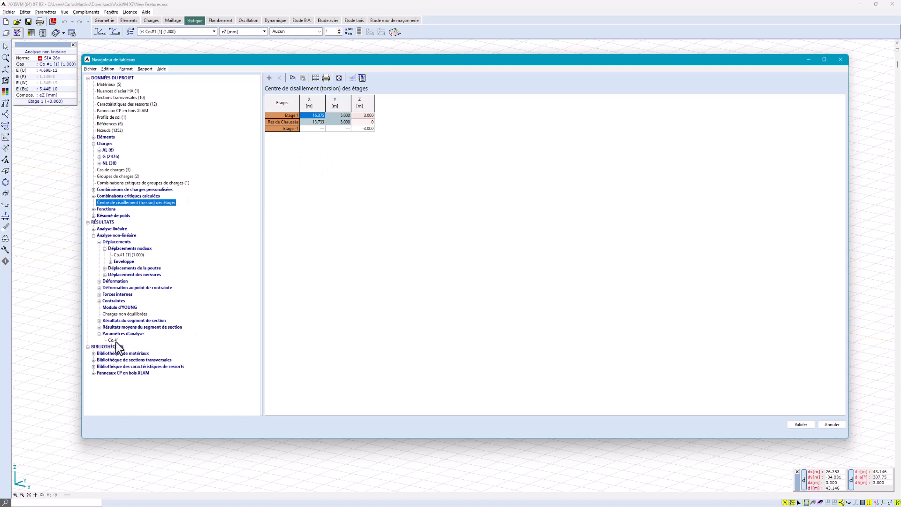
pyautogui.click(113, 340)
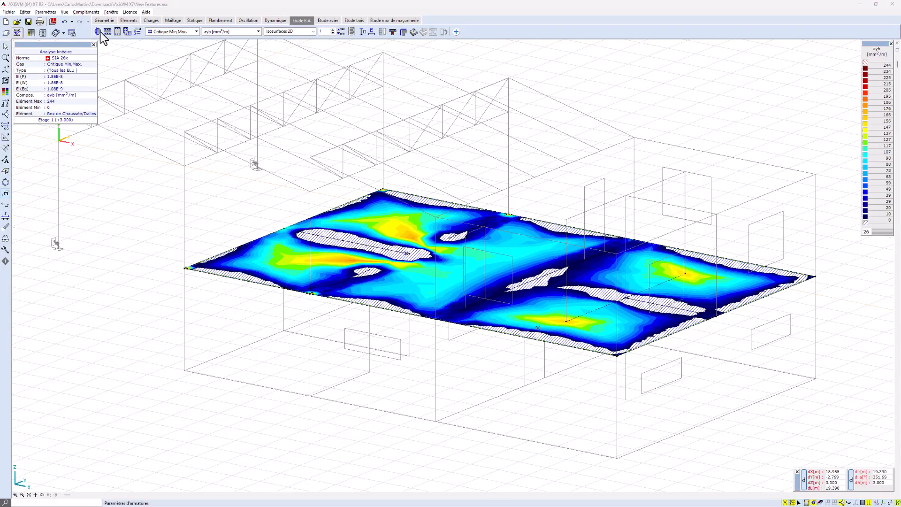
# Assign surface reinforcement parameters to the Rez de Chaussée slab, with the required minimum reinforcement considered for the upper bars.
pyautogui.click(100, 32)
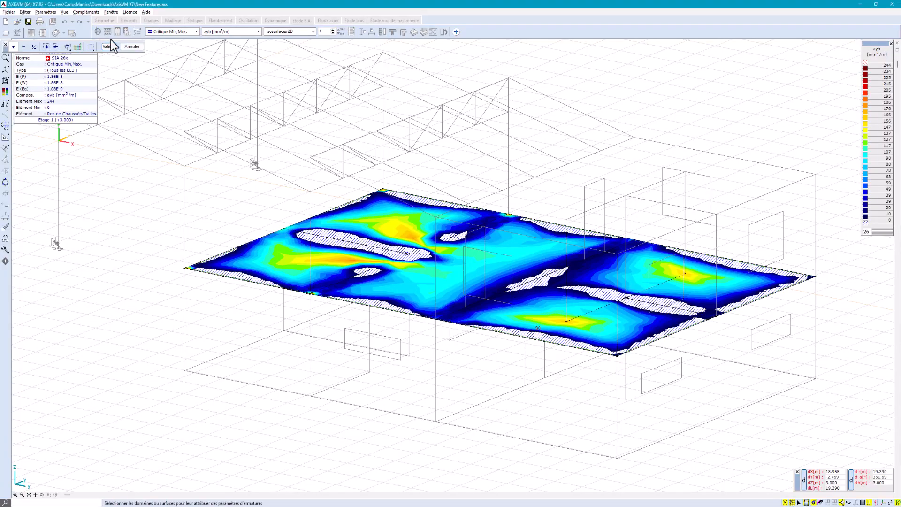
pyautogui.click(49, 47)
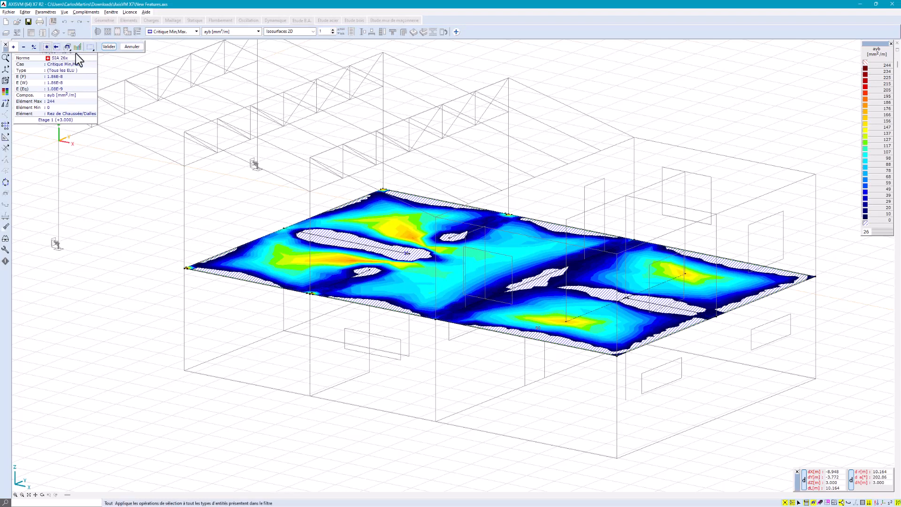
pyautogui.click(109, 46)
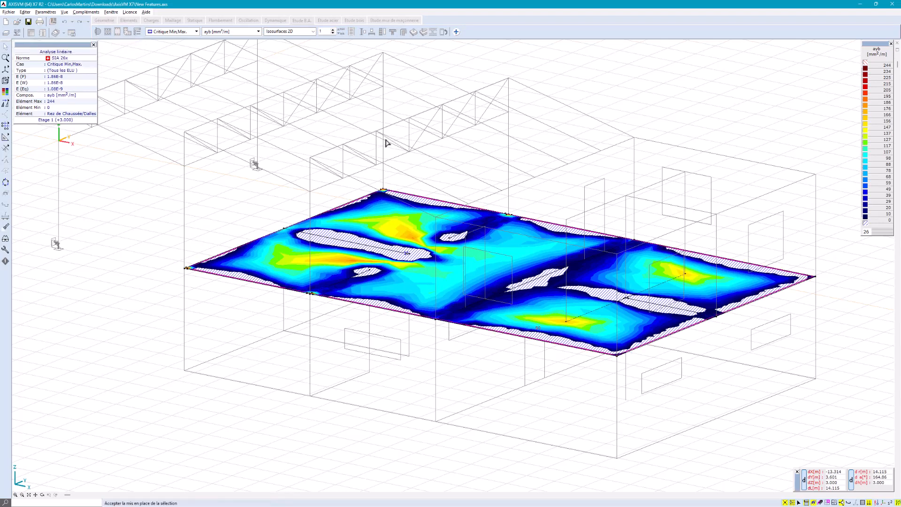
pyautogui.click(411, 147)
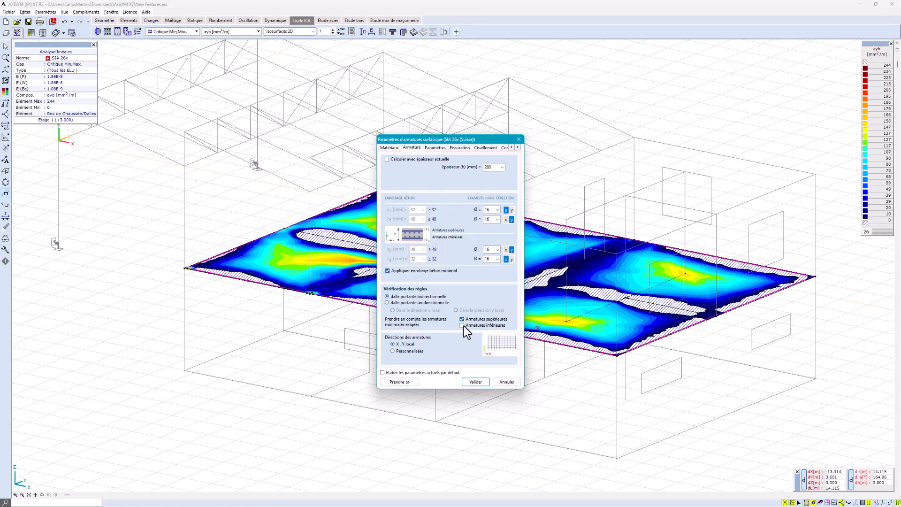
pyautogui.click(482, 384)
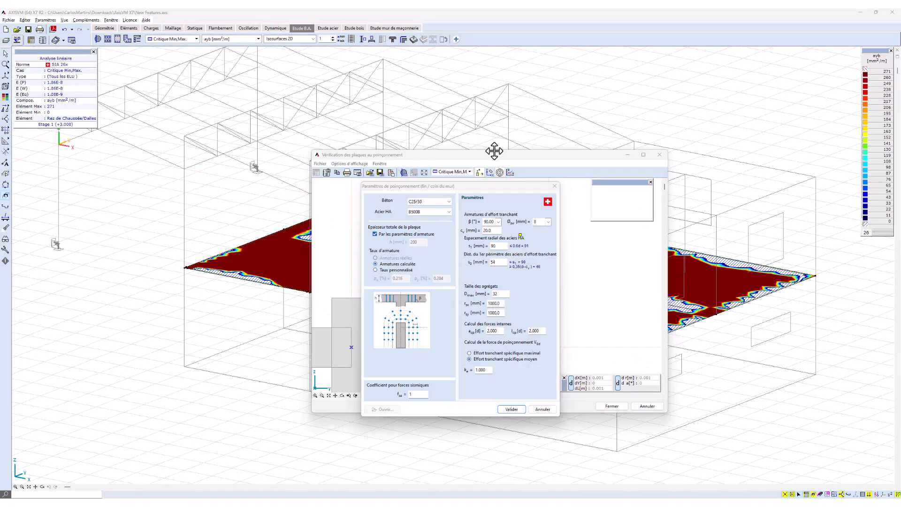
# Run the slab's punching check at the wall end/corner with C25/30 concrete, B500B steel and calculated reinforcement.
pyautogui.click(505, 417)
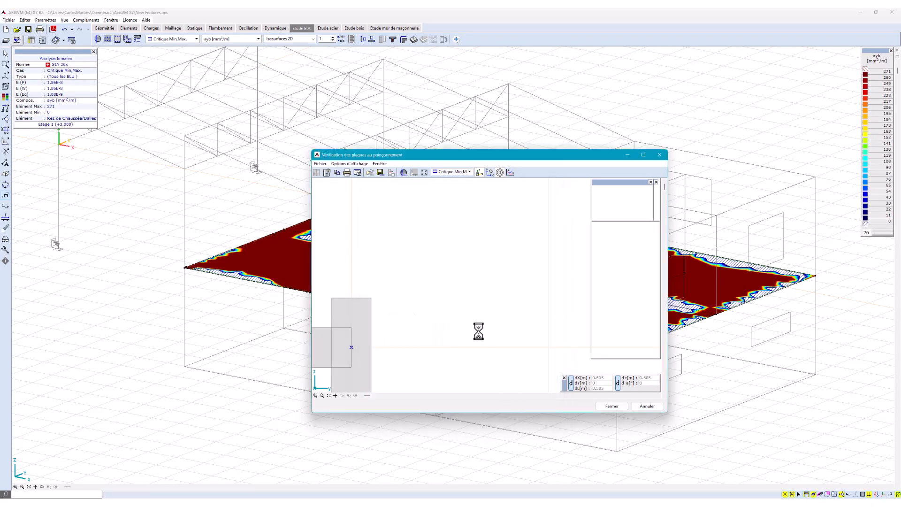
pyautogui.scroll(3, 428, 295)
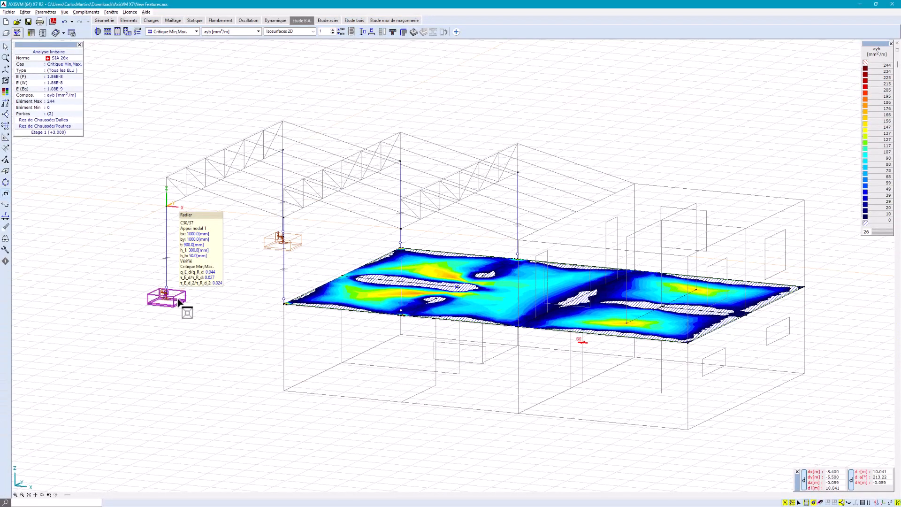
# Open the front isolated footing's design and examine the verification settings in its calculation parameters.
pyautogui.click(179, 303)
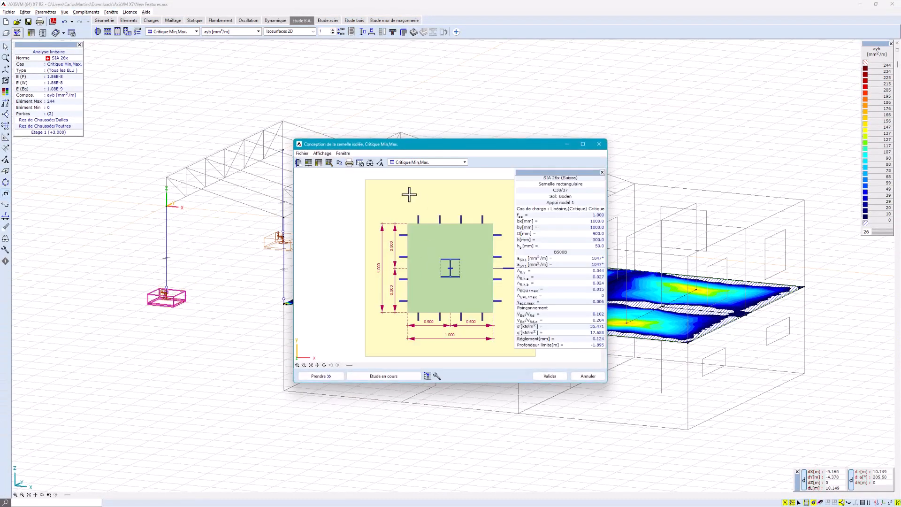
pyautogui.click(299, 163)
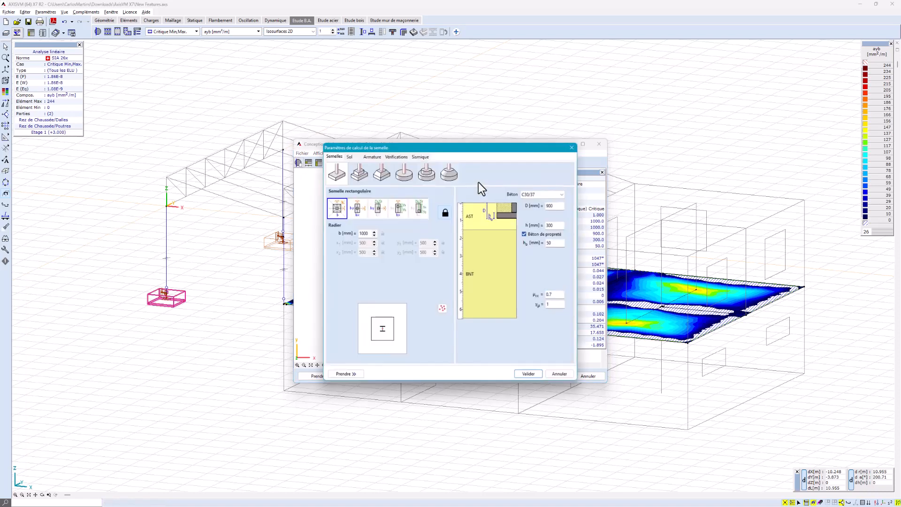
pyautogui.click(396, 157)
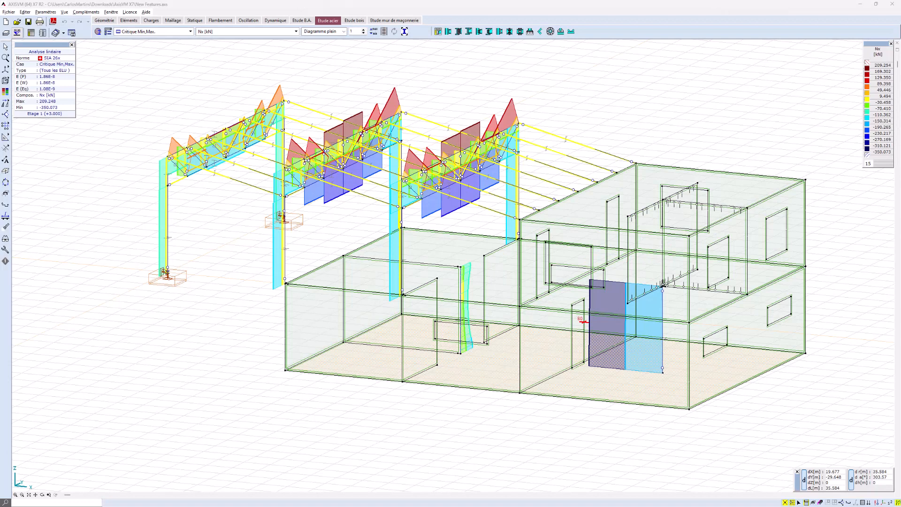
# Try buckling curves b about y and c about z in the HEA 220 steel members' design parameters.
pyautogui.click(97, 31)
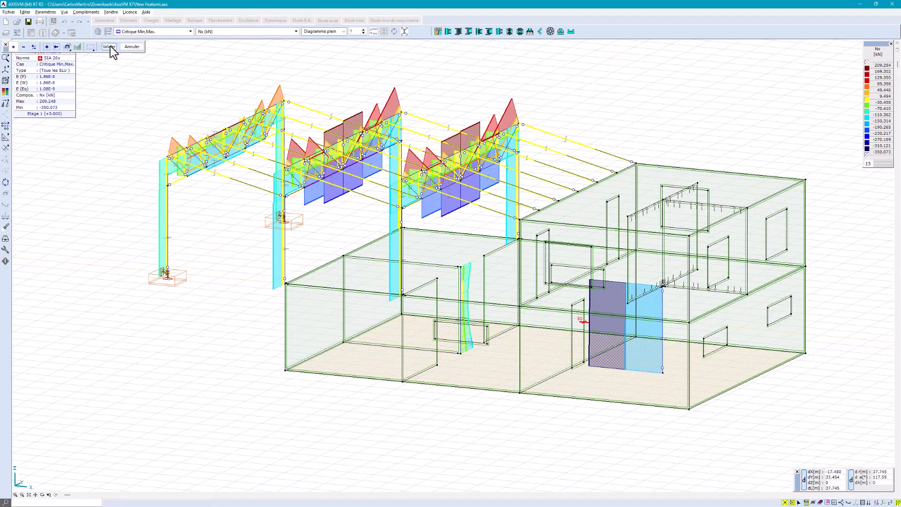
pyautogui.click(109, 46)
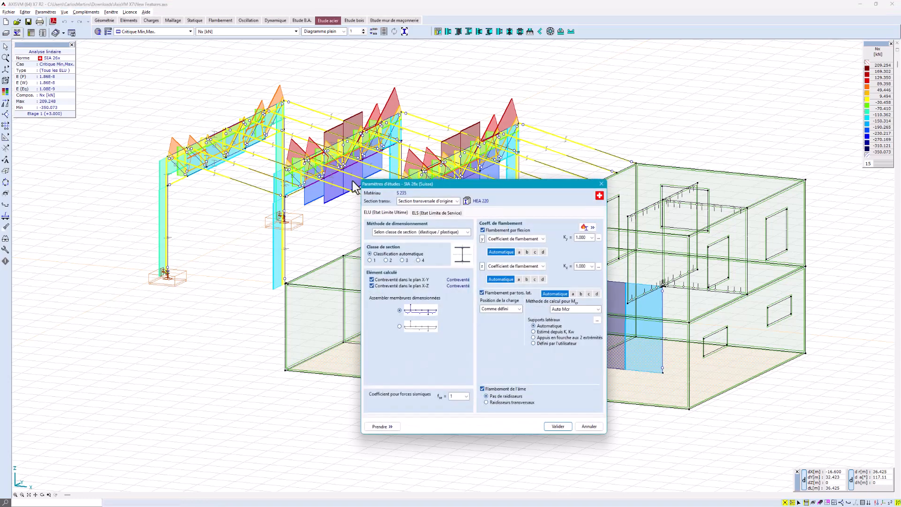
pyautogui.click(527, 252)
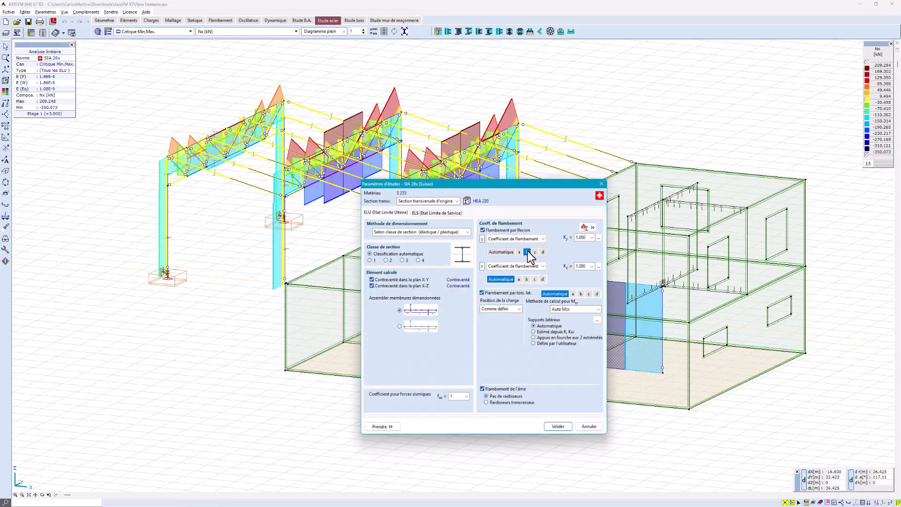
pyautogui.click(535, 280)
pyautogui.click(589, 427)
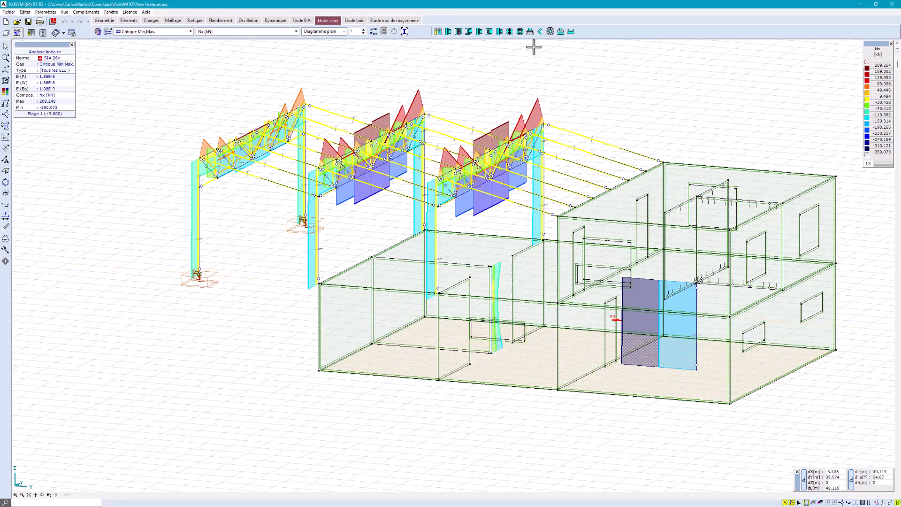
# Open a Knee Welded connection at the front frame's upper corner node and examine it in 3D and as a drawing.
pyautogui.click(540, 32)
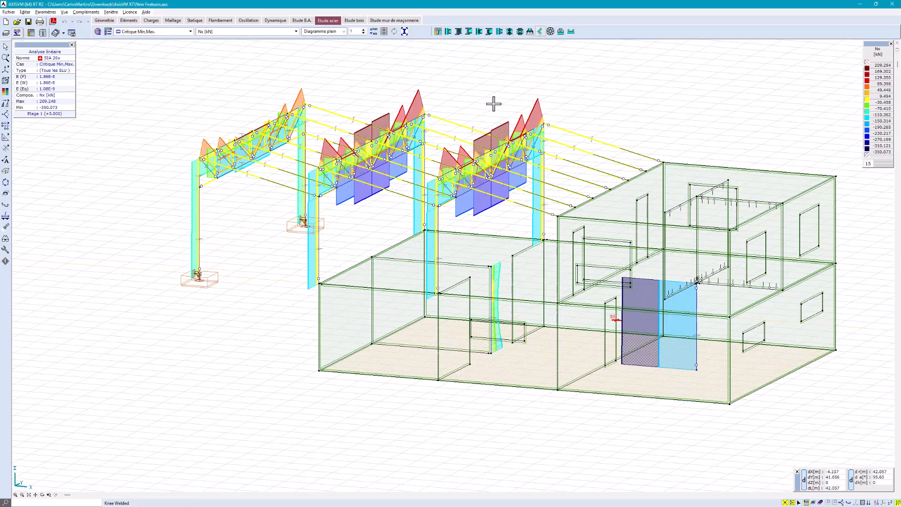
pyautogui.click(441, 179)
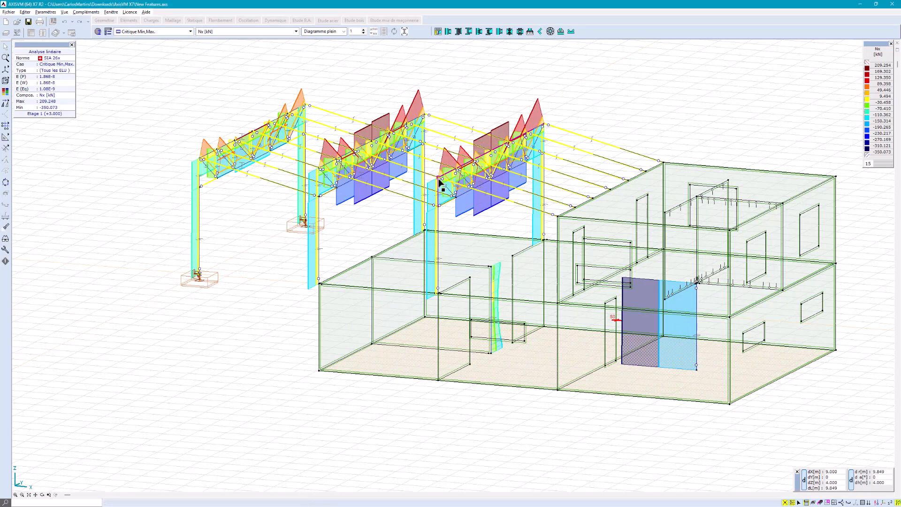
pyautogui.click(497, 379)
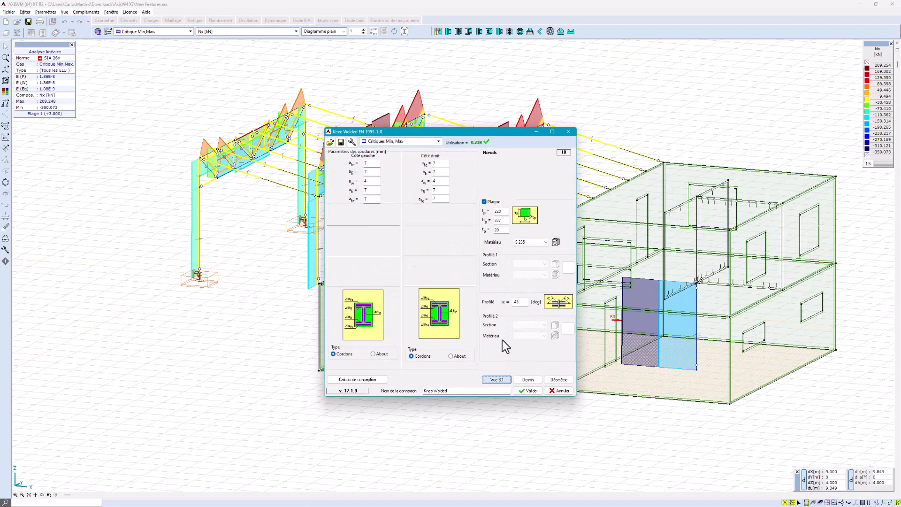
pyautogui.scroll(-2, 499, 249)
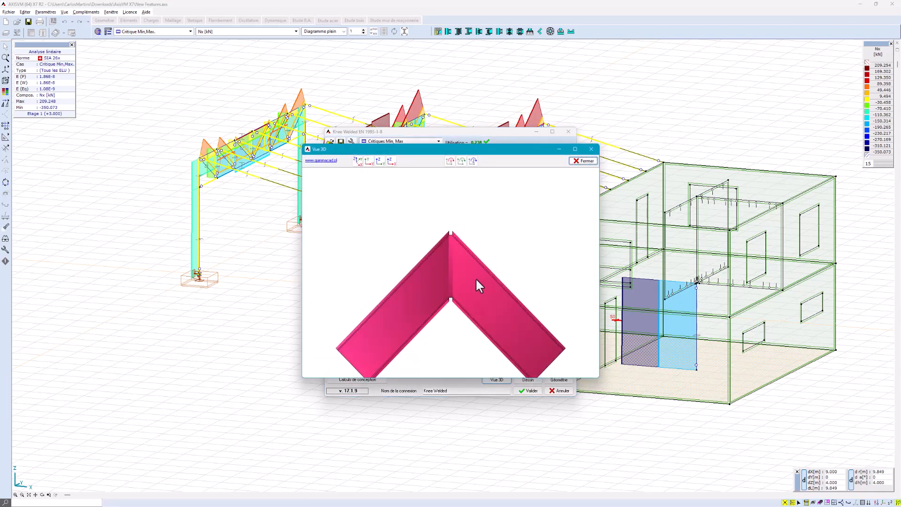
pyautogui.moveTo(476, 279); pyautogui.dragTo(476, 247, button='middle')
pyautogui.moveTo(476, 249); pyautogui.dragTo(498, 298)
pyautogui.click(584, 161)
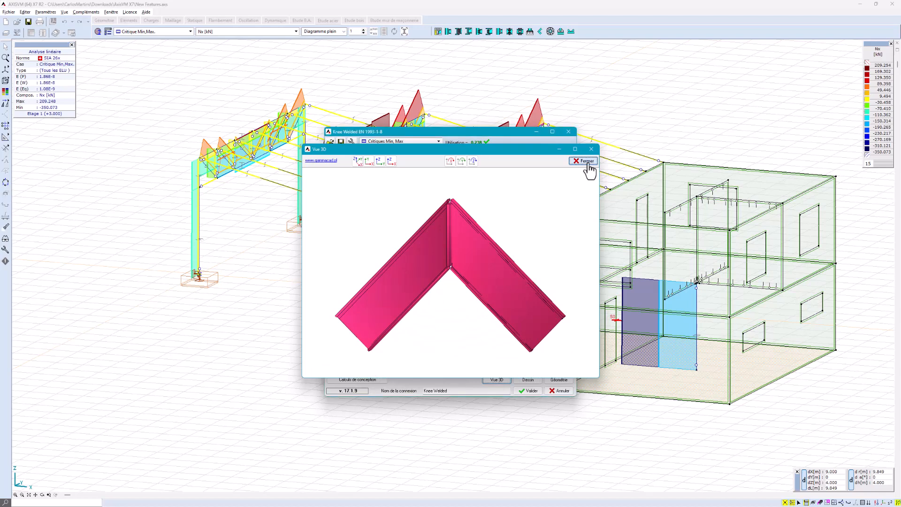
pyautogui.click(524, 380)
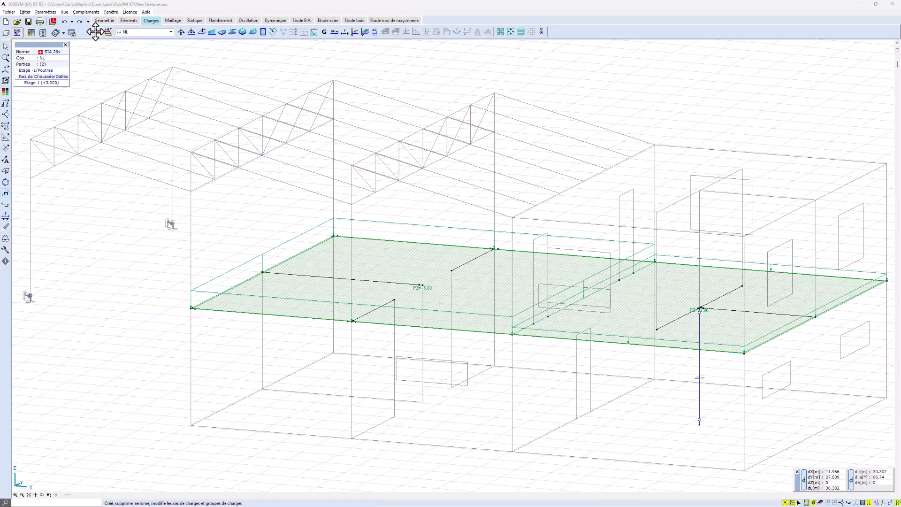
# Add a fire load case and make it the active load case.
pyautogui.click(96, 31)
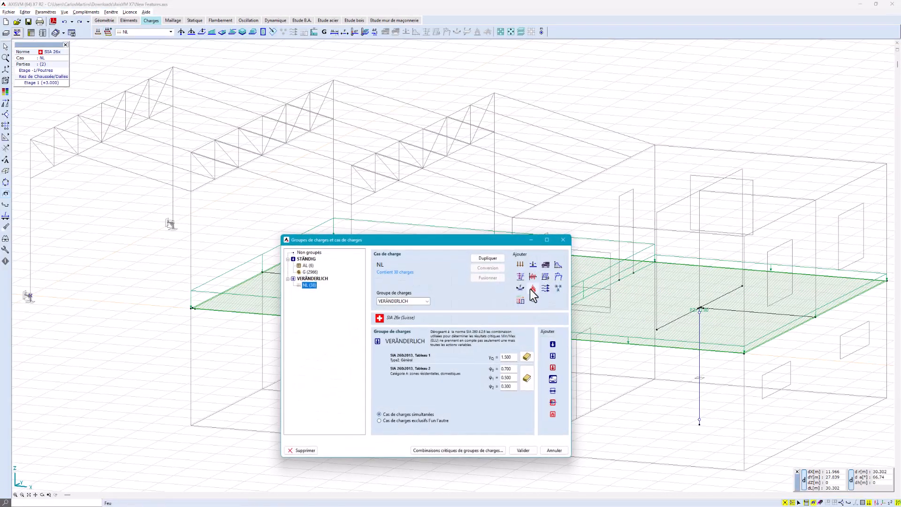
pyautogui.click(533, 290)
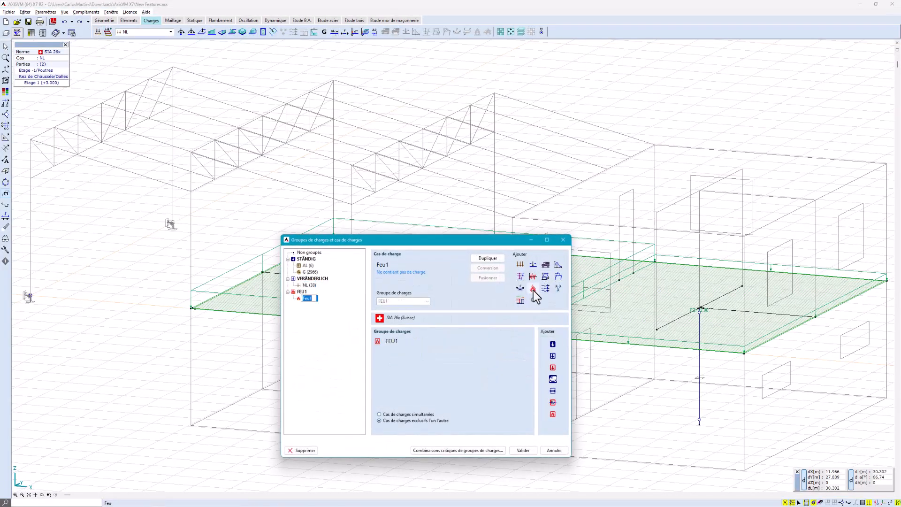
pyautogui.click(528, 450)
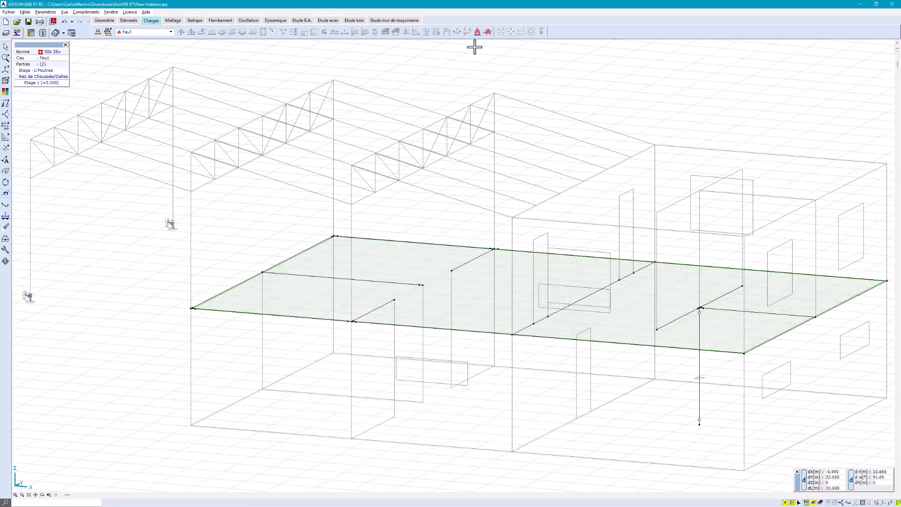
# Apply a 30-minute ISO fire load to the concrete column, exposed on four sides, analysed and applied as a thermal load.
pyautogui.click(478, 32)
pyautogui.click(699, 363)
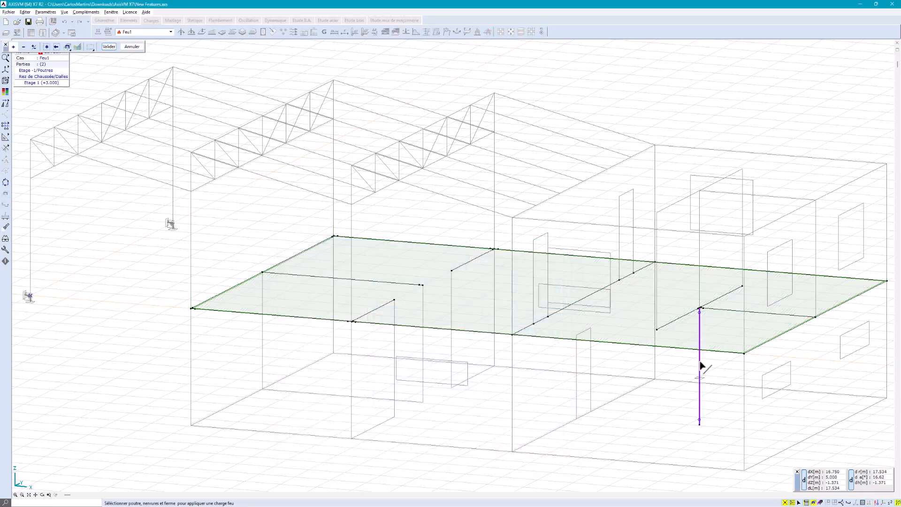
pyautogui.press('Return')
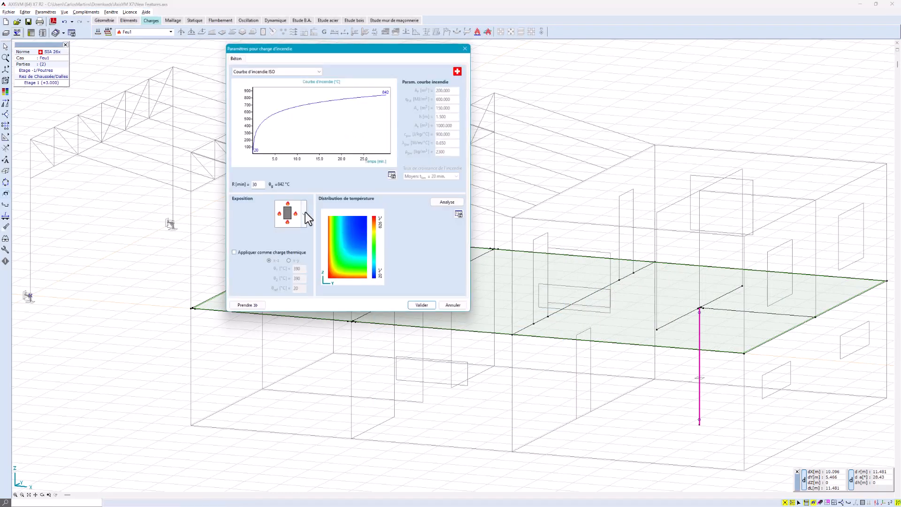
pyautogui.click(305, 212)
pyautogui.click(305, 212)
pyautogui.click(445, 204)
pyautogui.click(235, 253)
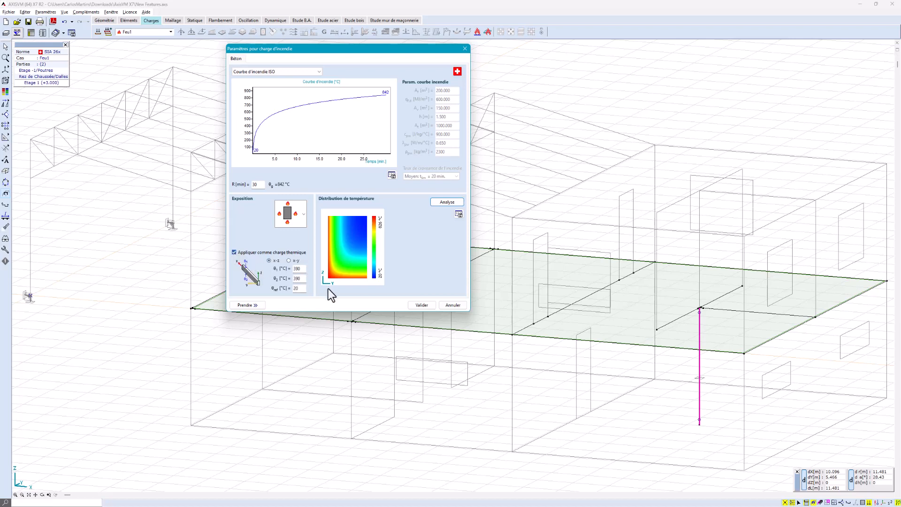
pyautogui.click(420, 306)
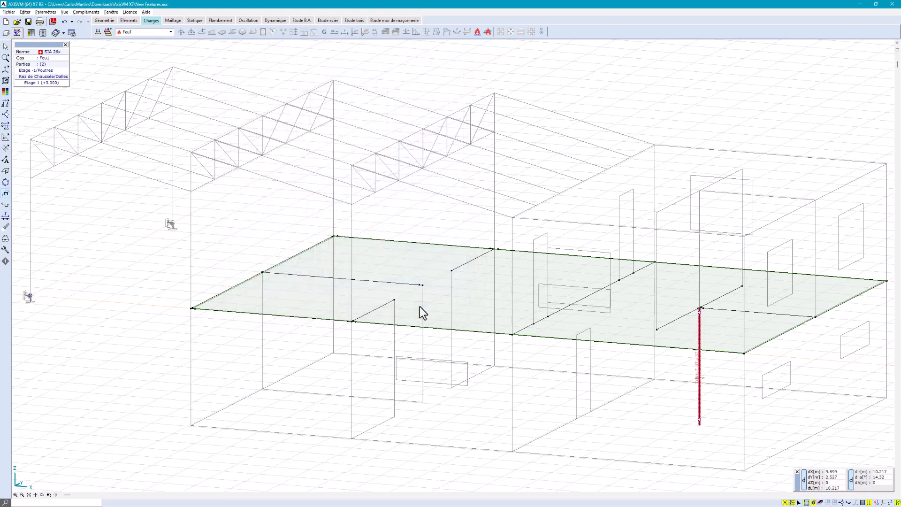
# Apply a 30-minute ISO fire load to the floor slab, exposed from below, analysed and applied as a thermal load.
pyautogui.click(488, 35)
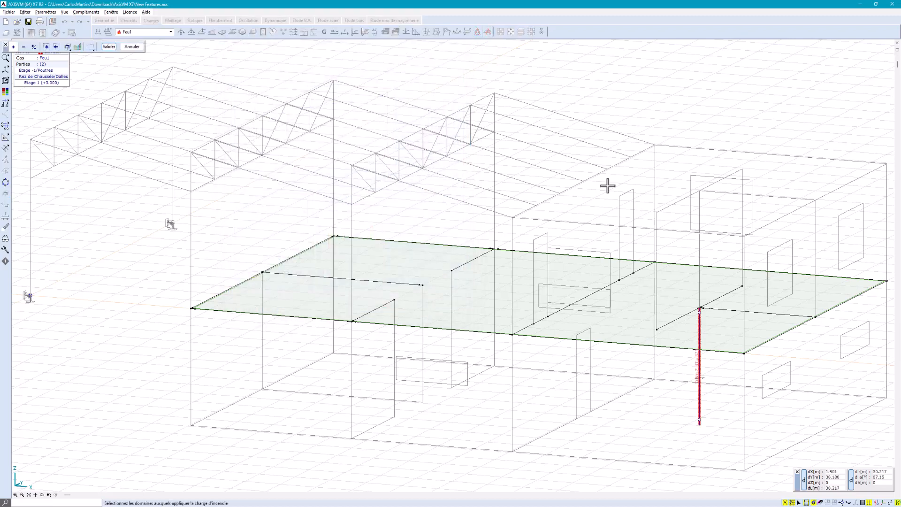
pyautogui.click(796, 328)
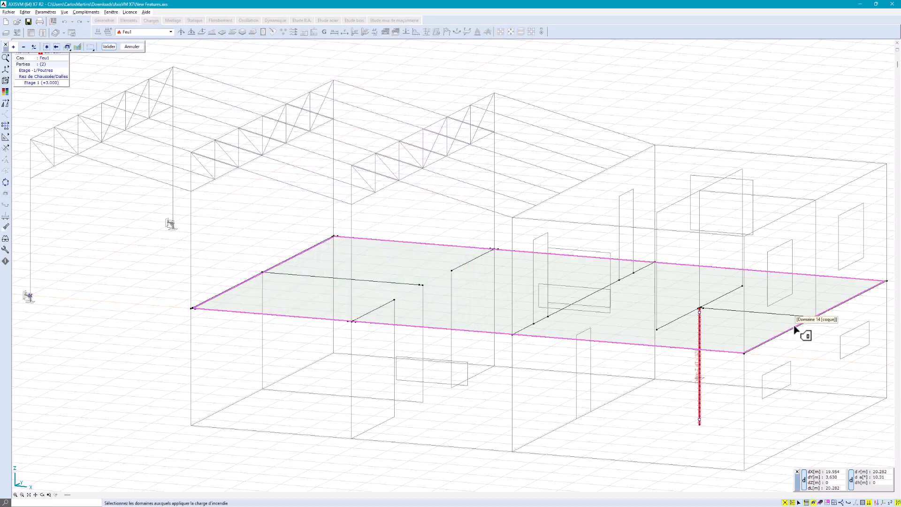
pyautogui.press('Return')
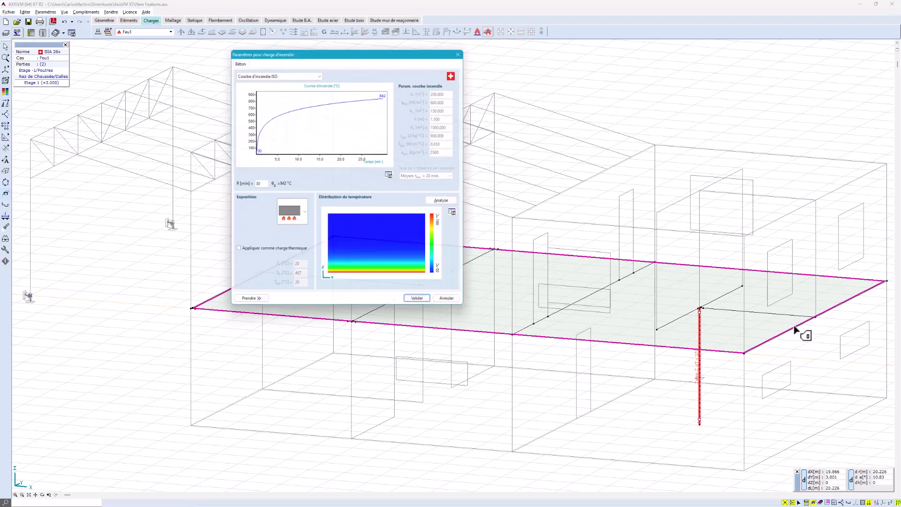
pyautogui.click(305, 215)
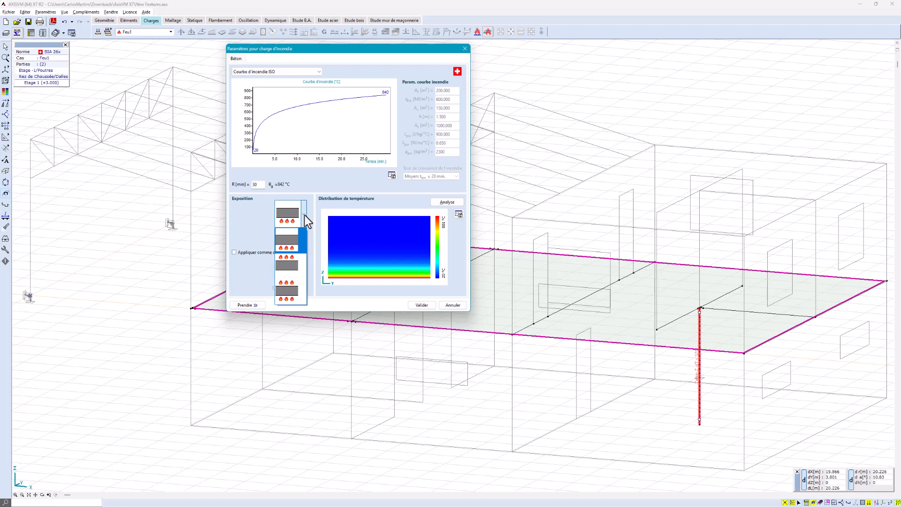
pyautogui.click(305, 215)
pyautogui.click(439, 203)
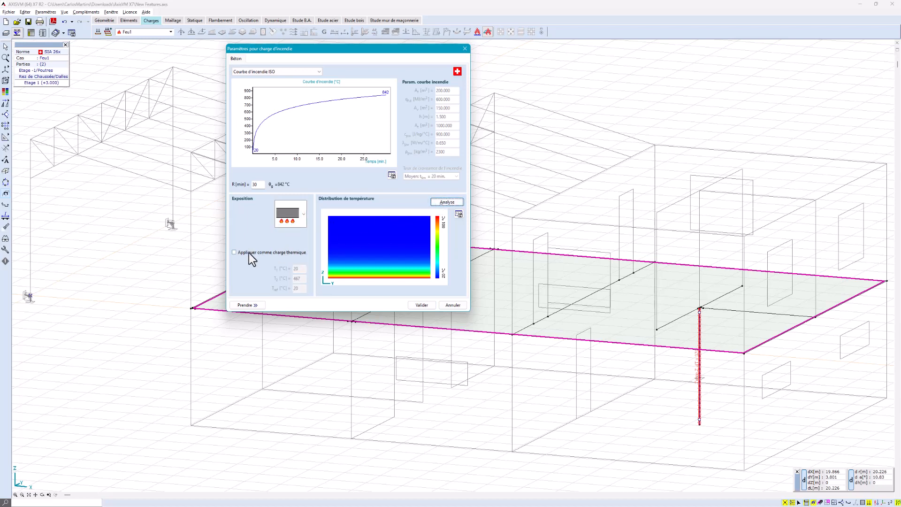
pyautogui.click(235, 253)
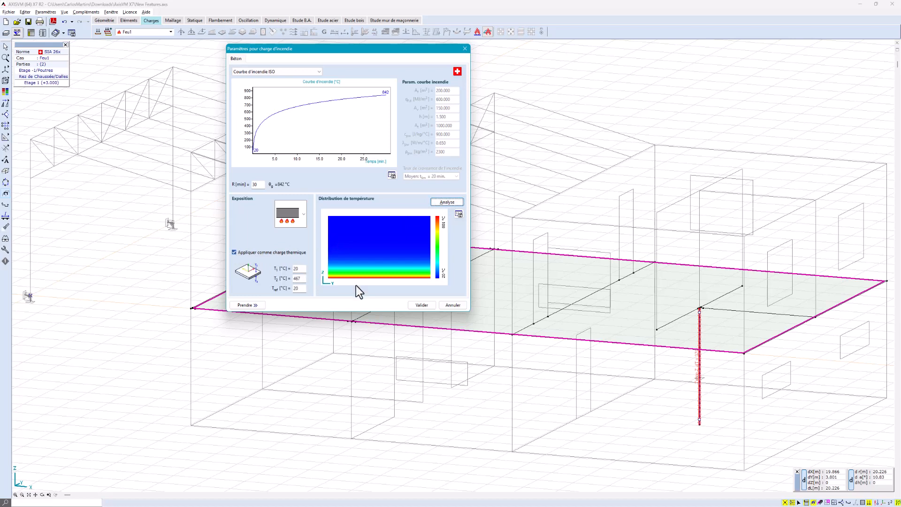
pyautogui.click(422, 306)
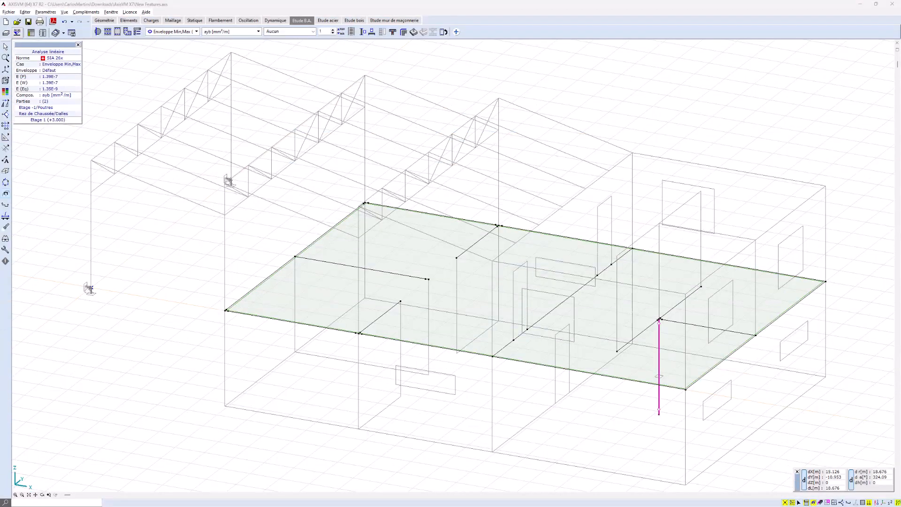
# Enable the fire resistance check in the floor slab's surface reinforcement parameters.
pyautogui.click(97, 32)
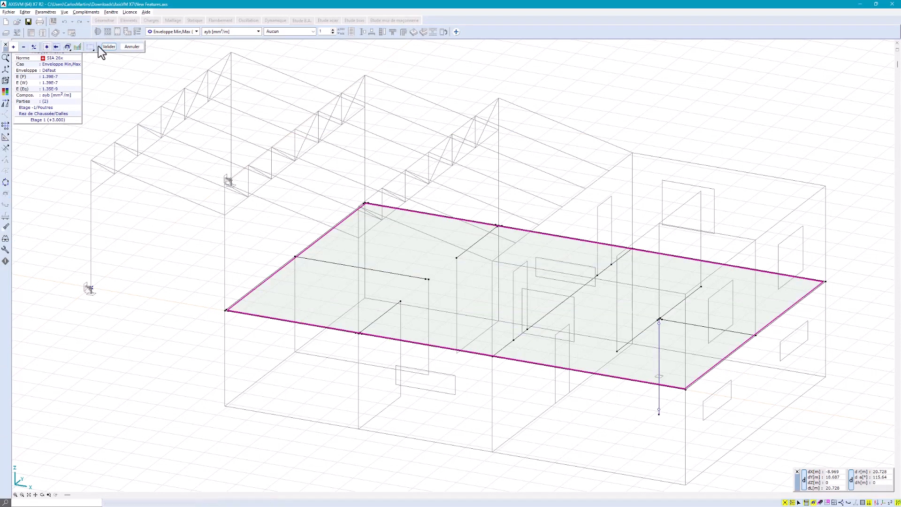
pyautogui.click(57, 46)
pyautogui.click(108, 46)
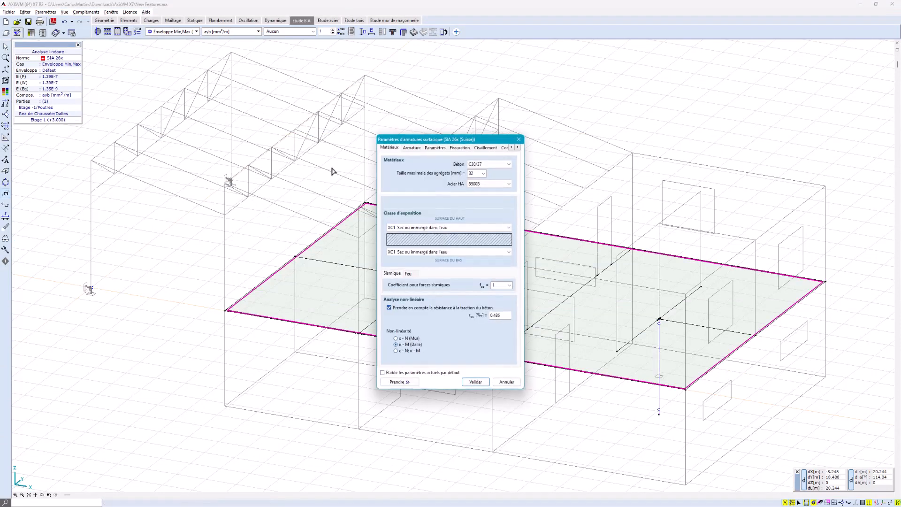
pyautogui.click(415, 274)
pyautogui.click(387, 287)
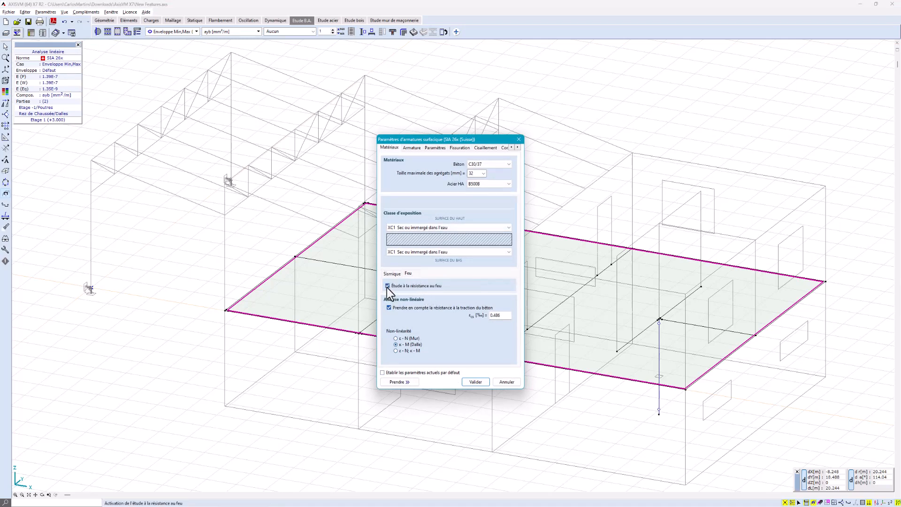
pyautogui.click(475, 382)
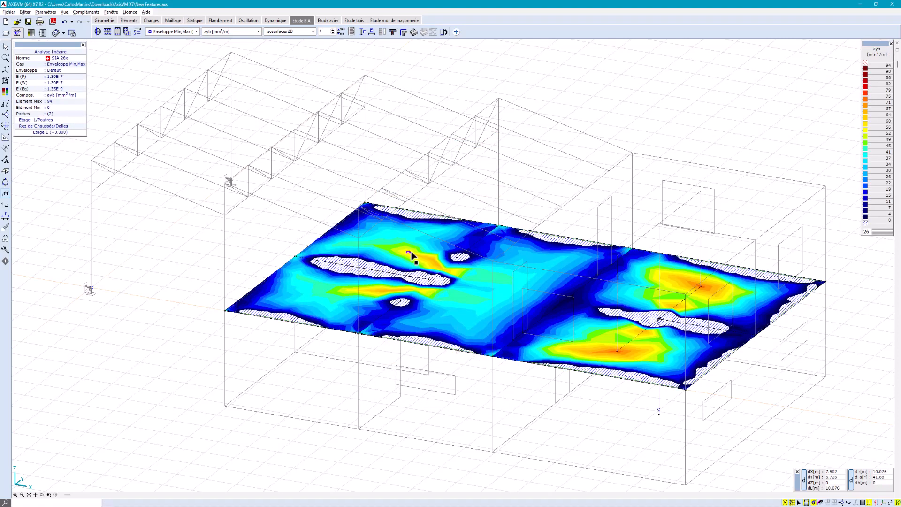
# Open the reinforced concrete column check for the ground-floor column and enable its fire resistance check.
pyautogui.click(365, 34)
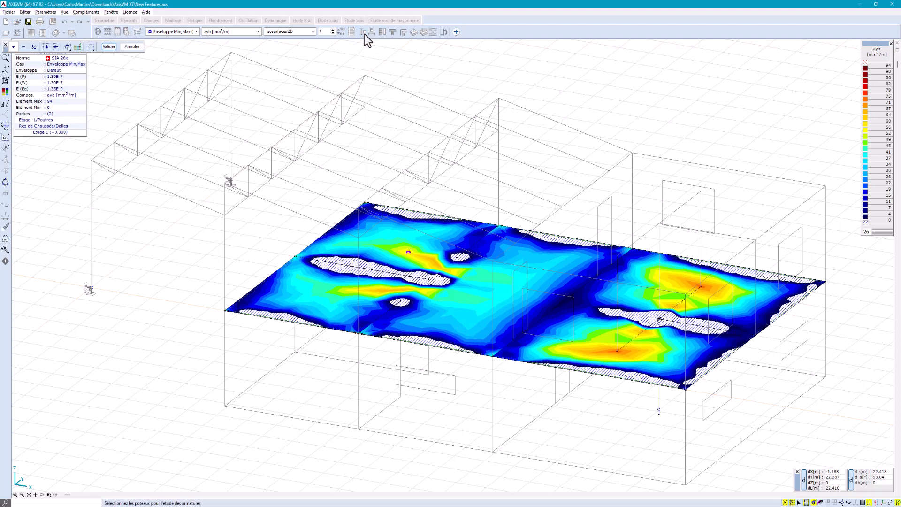
pyautogui.click(660, 398)
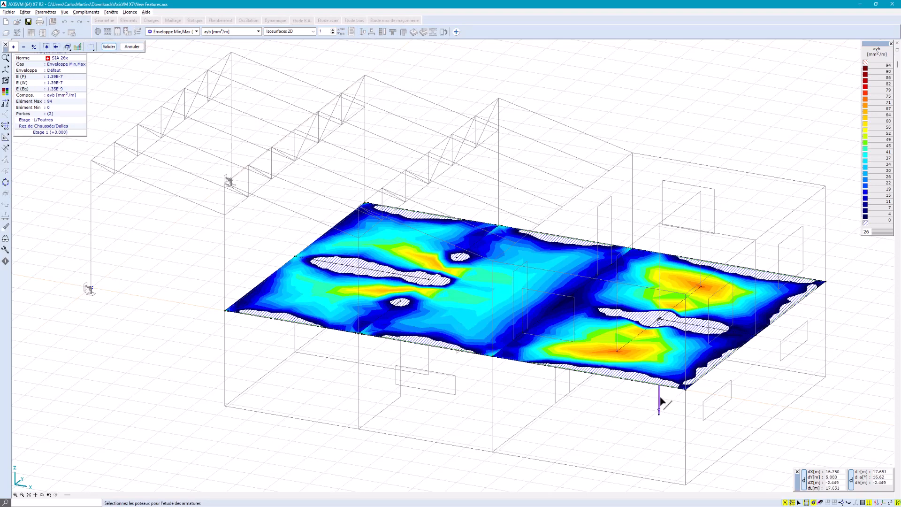
pyautogui.click(112, 48)
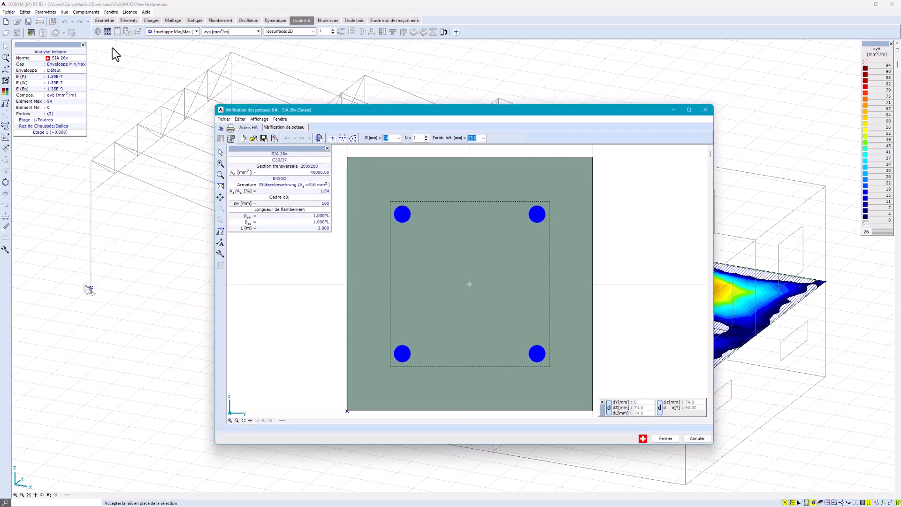
pyautogui.click(320, 137)
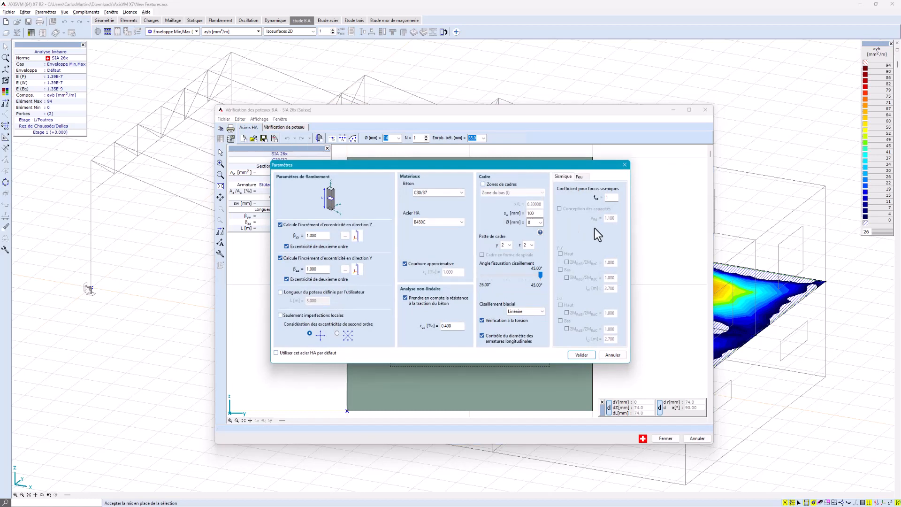
pyautogui.click(580, 177)
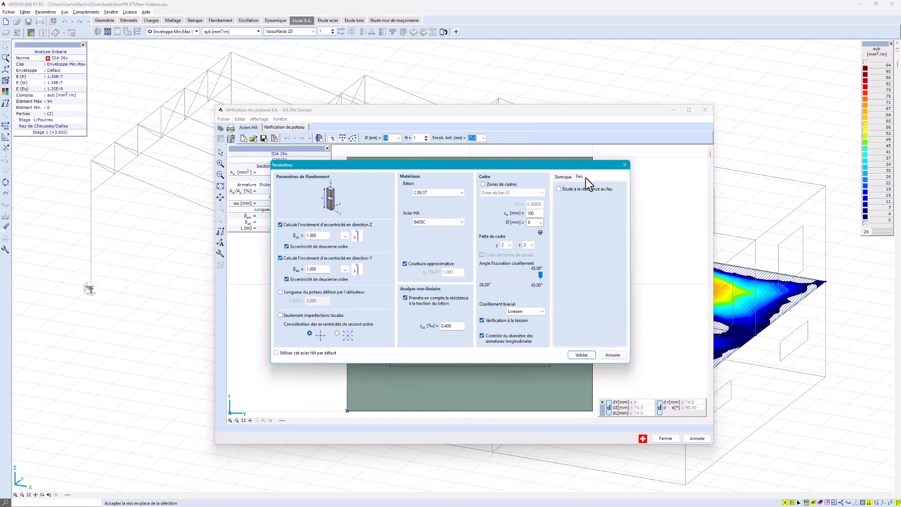
pyautogui.click(559, 189)
pyautogui.click(581, 355)
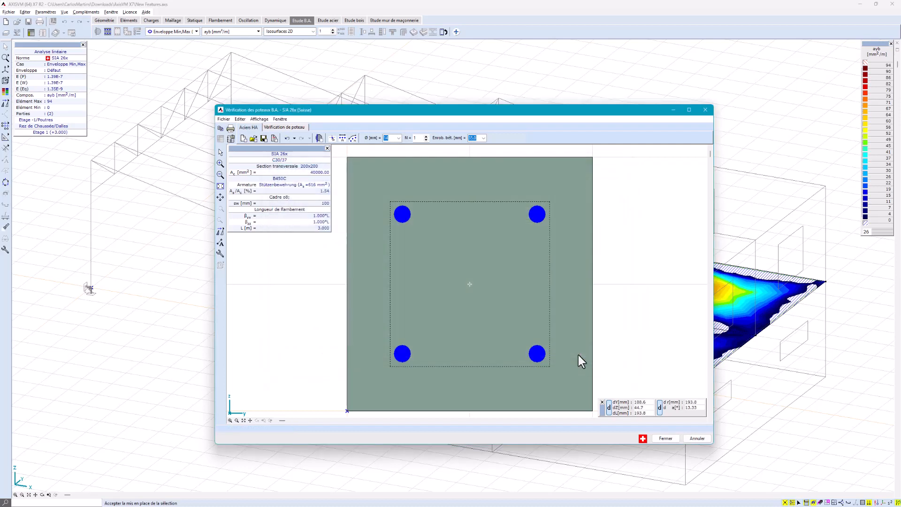
# Examine the column's N-M interaction surface for the Min,Max envelope and close the column check.
pyautogui.click(292, 128)
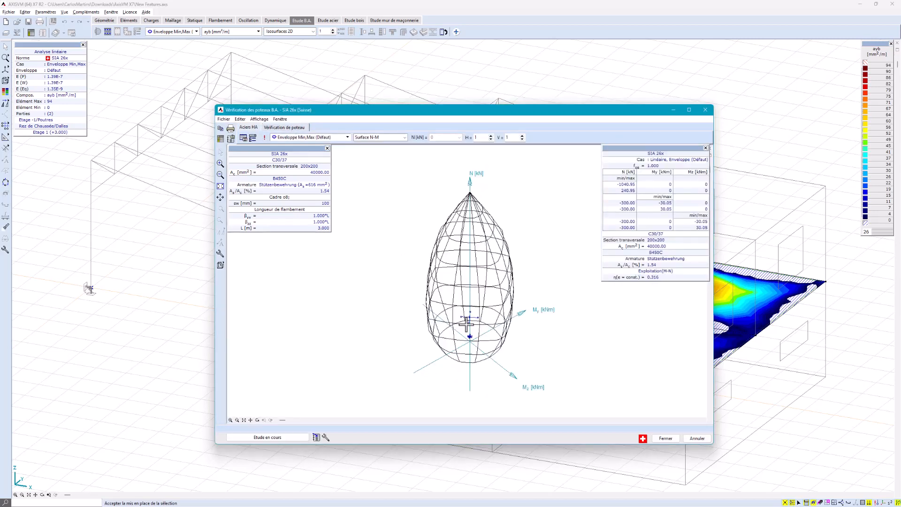
pyautogui.scroll(1, 466, 324)
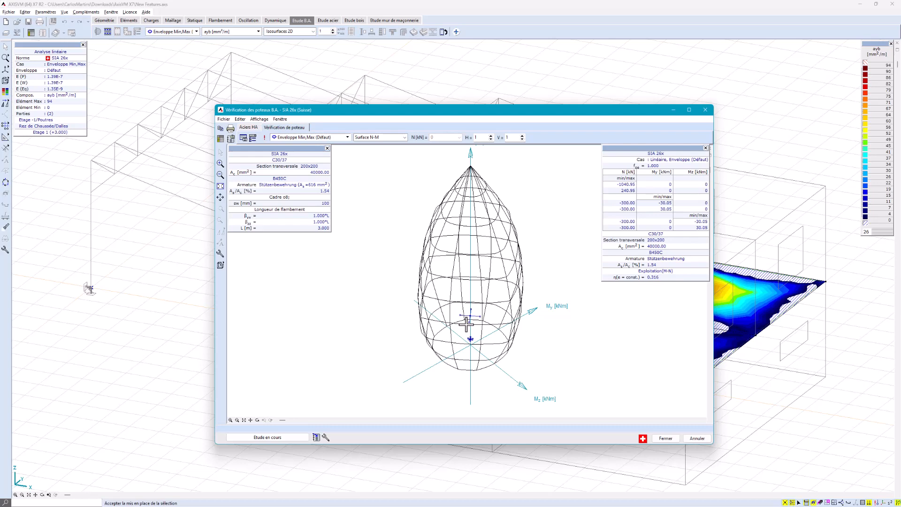
pyautogui.click(666, 439)
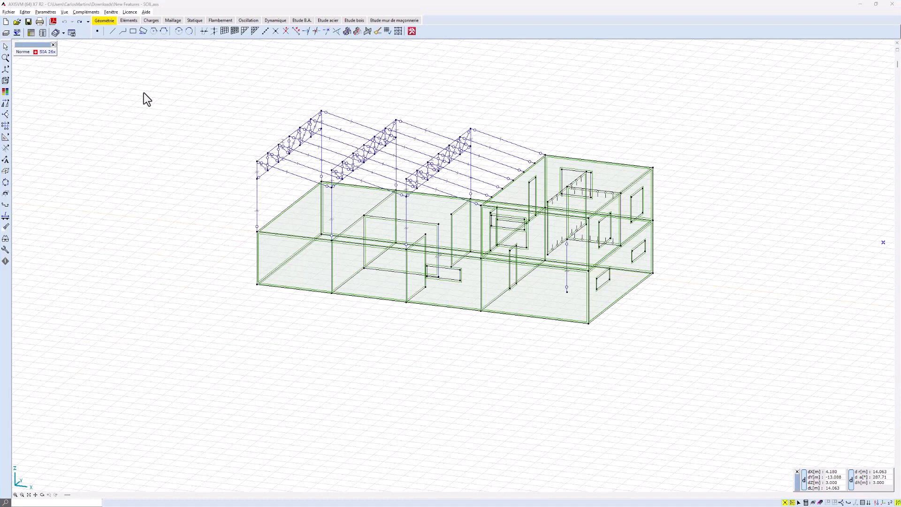
# Draw a large rectangle on the ground plane enclosing the whole building as the soil area outline.
pyautogui.click(133, 31)
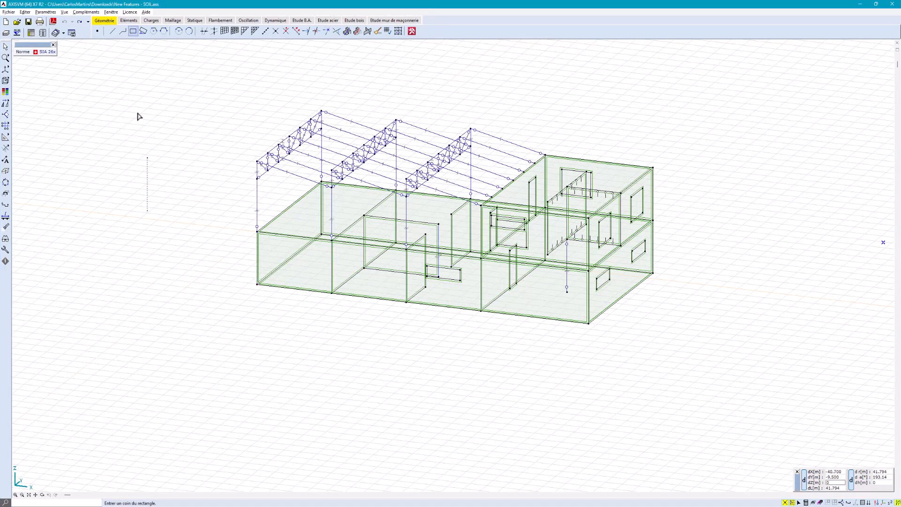
pyautogui.click(230, 153)
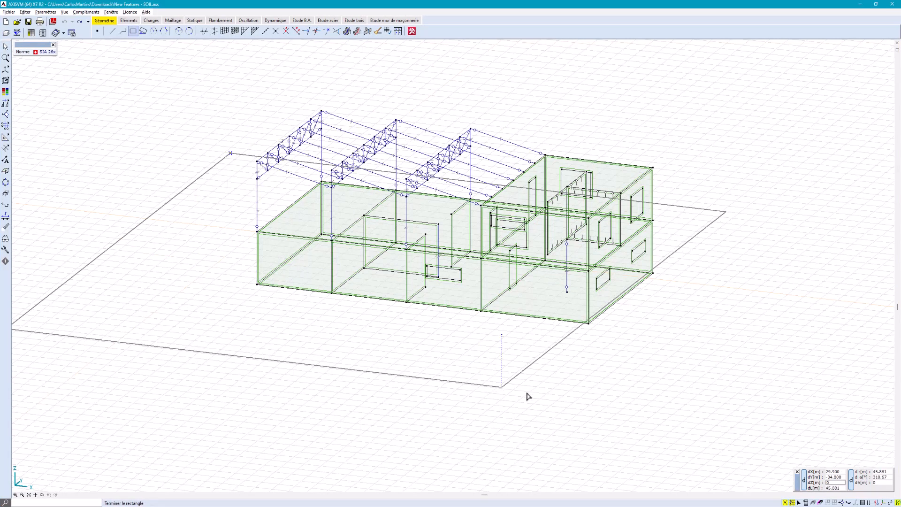
pyautogui.click(613, 382)
# Create a soil profile named boden with a 2 m layer of ASL loose dry gravel from the soil database.
pyautogui.click(128, 20)
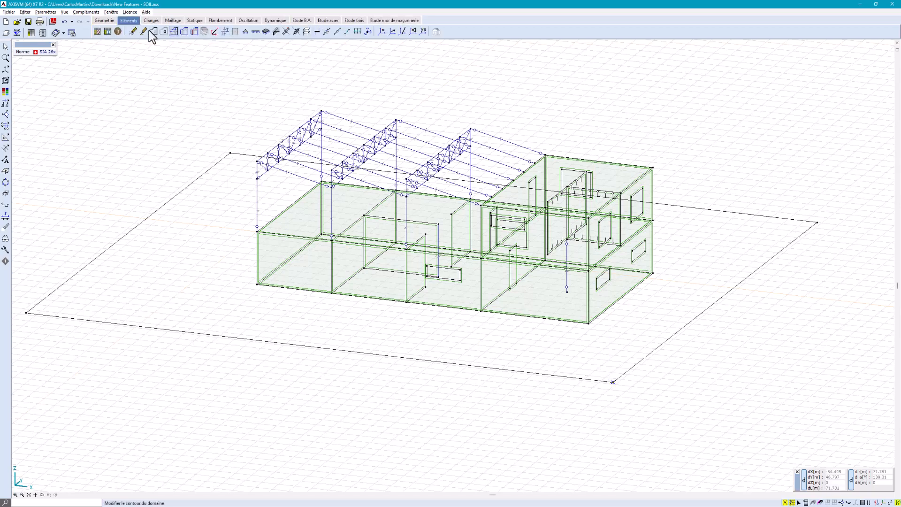
pyautogui.click(121, 34)
pyautogui.click(483, 180)
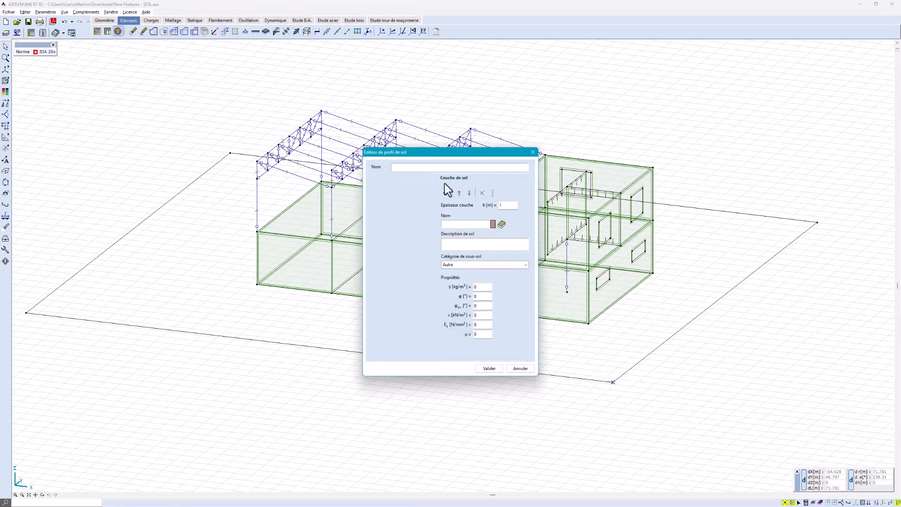
pyautogui.write('boden')
pyautogui.doubleClick(508, 205)
pyautogui.write('2')
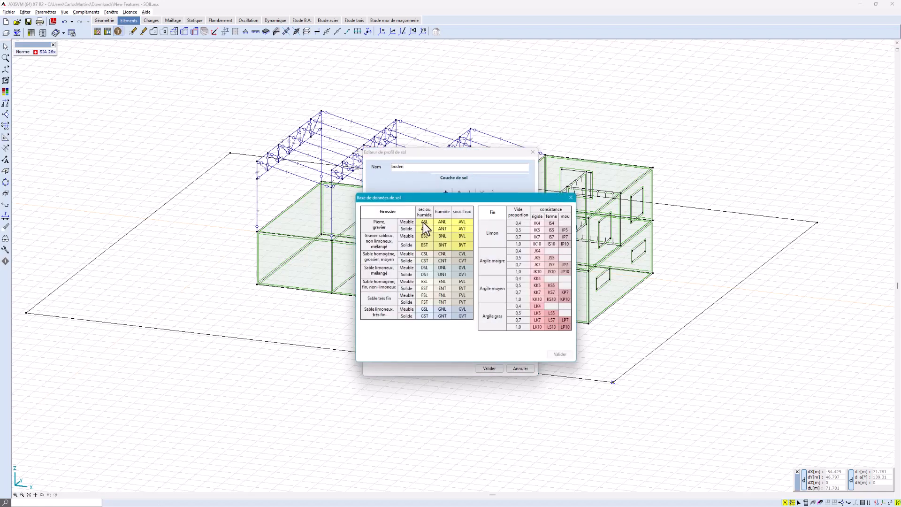
pyautogui.click(422, 221)
pyautogui.click(538, 354)
pyautogui.click(445, 194)
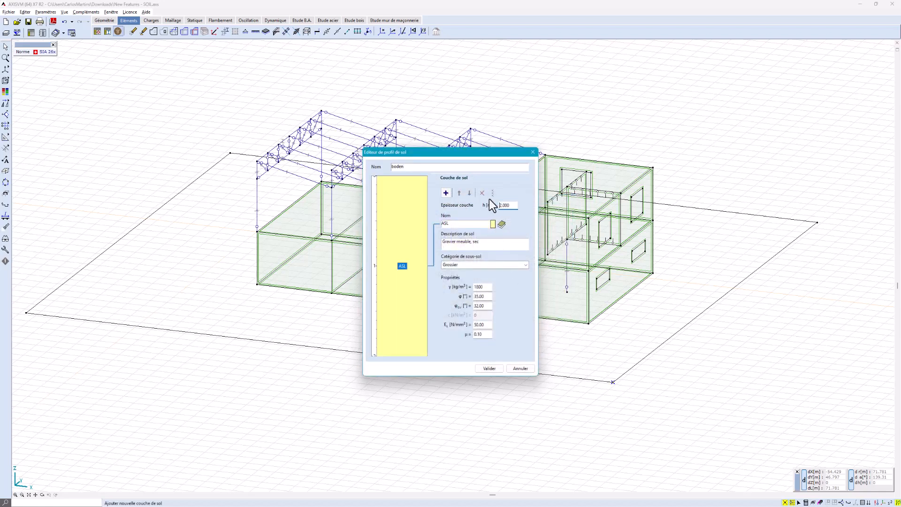
# Add a second soil layer 6 m thick to the boden profile, described as "mon sol".
pyautogui.click(446, 194)
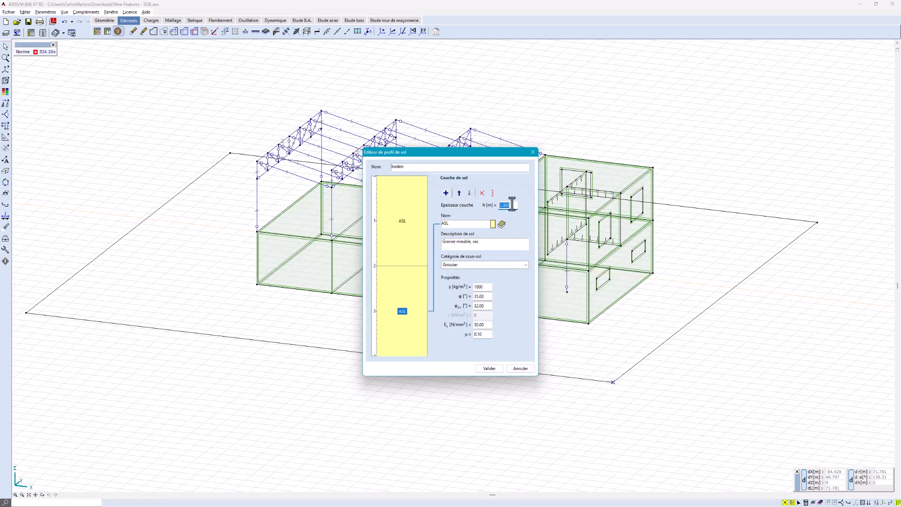
pyautogui.write('6')
pyautogui.moveTo(488, 241); pyautogui.dragTo(435, 244)
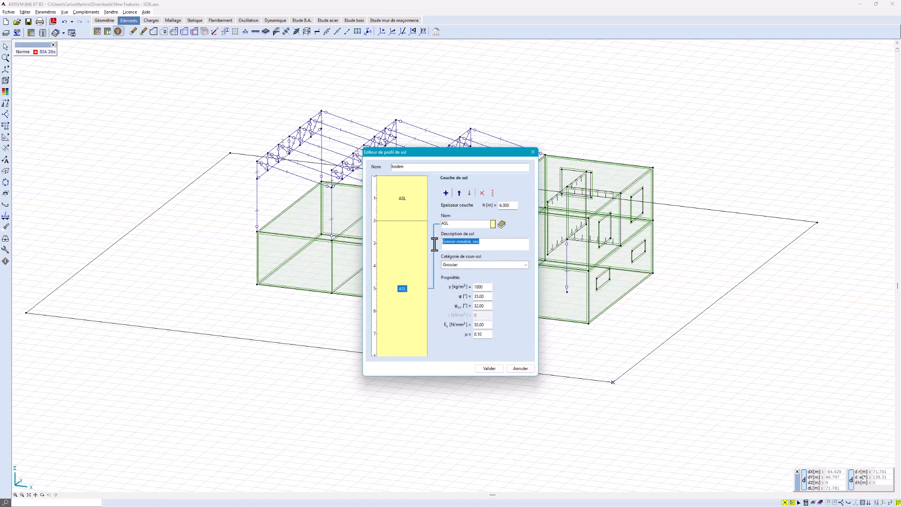
pyautogui.write('mon sol')
# Colour the second soil layer orange, set its density to 2150 kg/m³ and accept the profile.
pyautogui.click(500, 223)
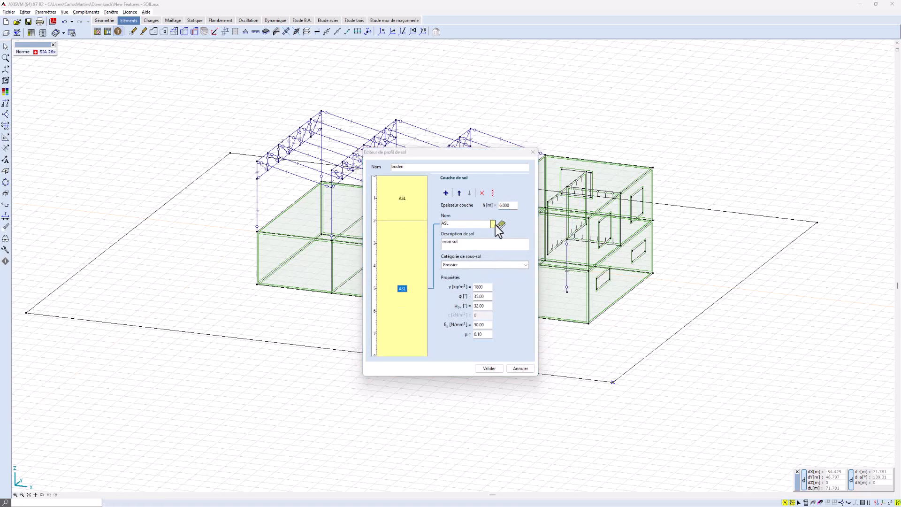
pyautogui.click(388, 180)
pyautogui.click(385, 246)
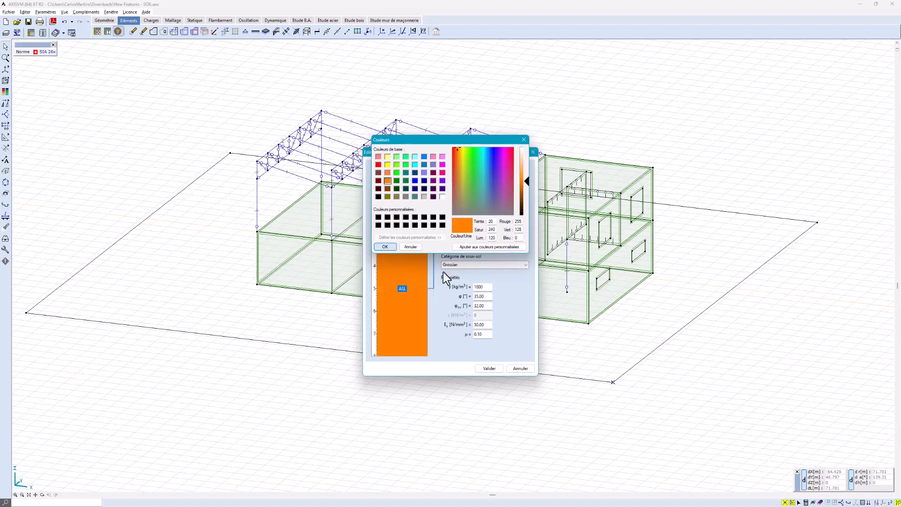
pyautogui.doubleClick(482, 286)
pyautogui.write('215')
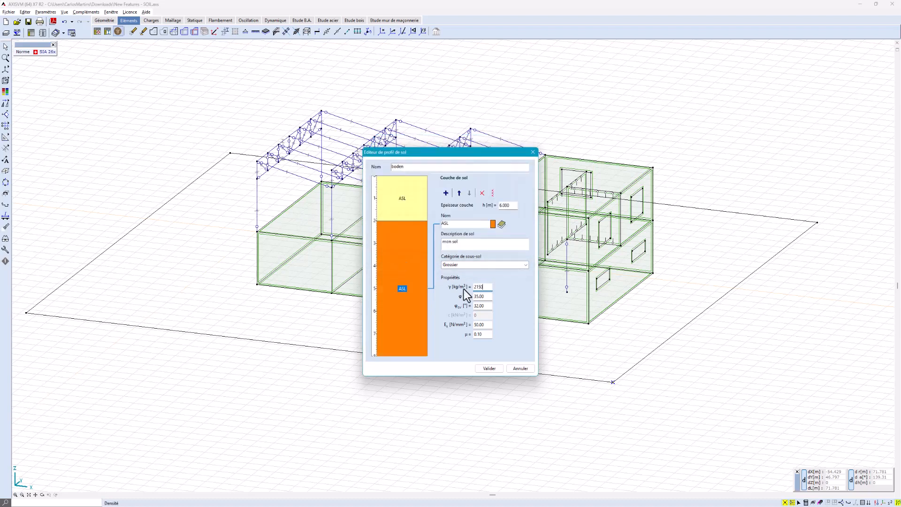
pyautogui.click(494, 368)
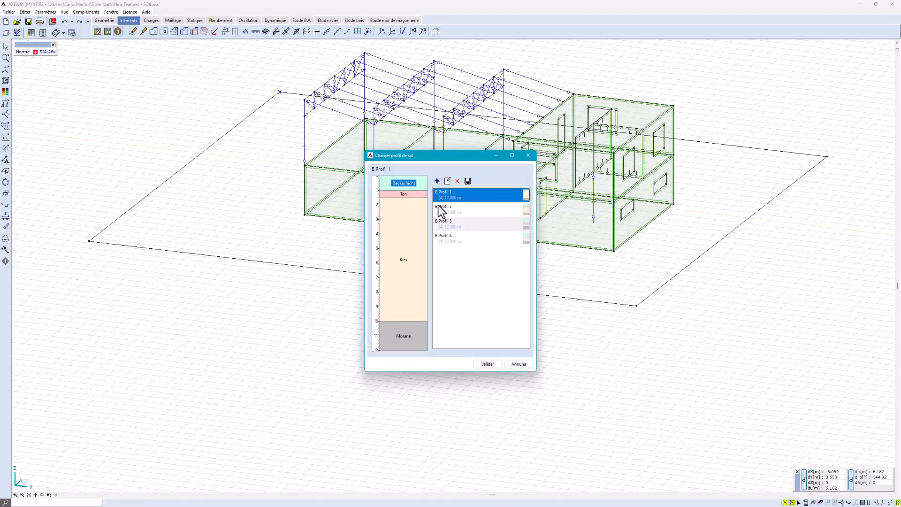
# Load soil profile B.Profil 1 and place borehole sample P1 at the front-left corner of the ground rectangle.
pyautogui.click(486, 365)
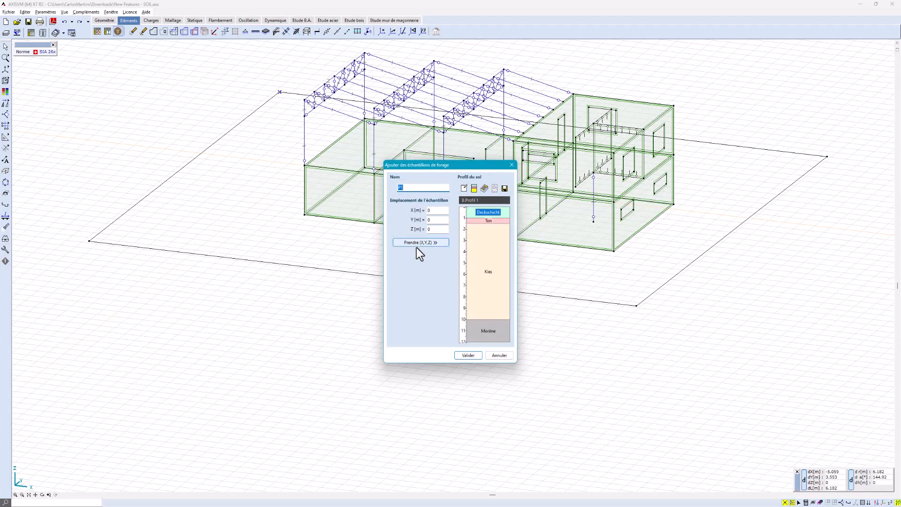
pyautogui.click(418, 242)
pyautogui.click(89, 241)
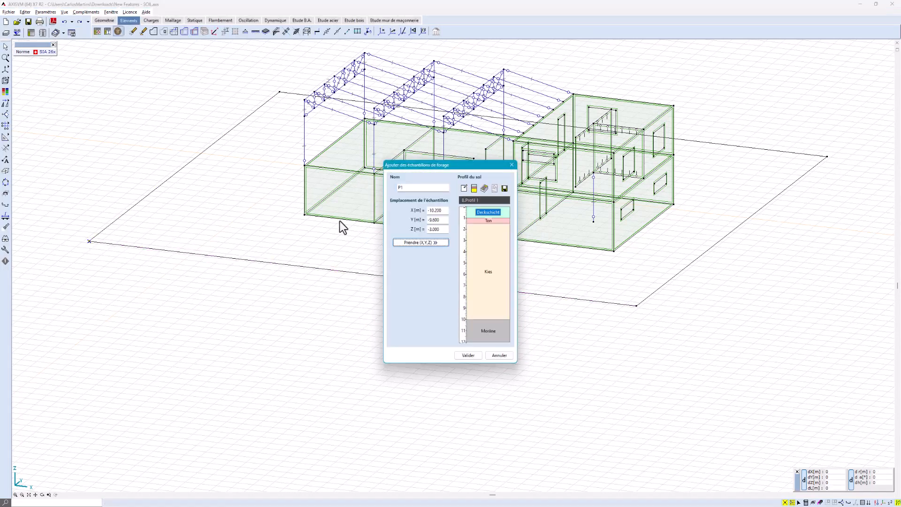
pyautogui.click(469, 355)
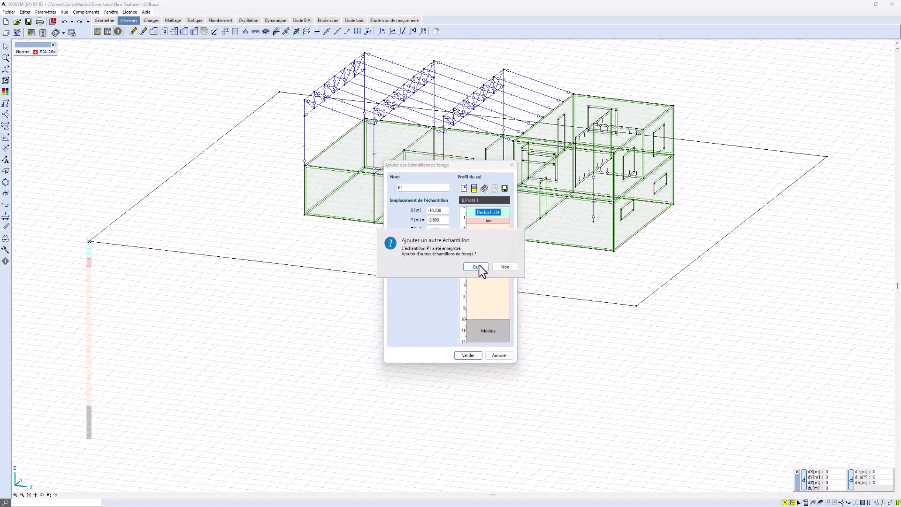
# Load soil profile B.Profil 2 and place borehole sample P2 on the ground rectangle's front edge at X 7.5, Y -9.6, Z -3 m.
pyautogui.click(479, 265)
pyautogui.click(473, 191)
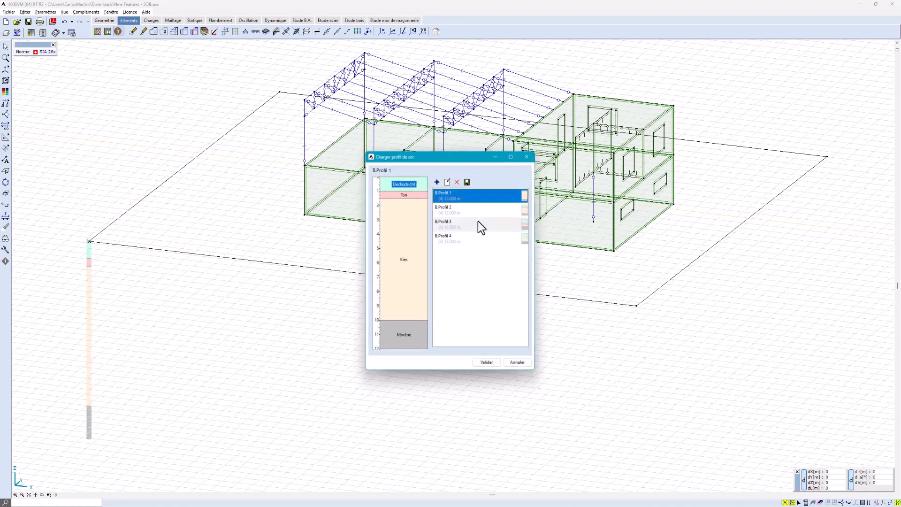
pyautogui.click(474, 212)
pyautogui.click(483, 364)
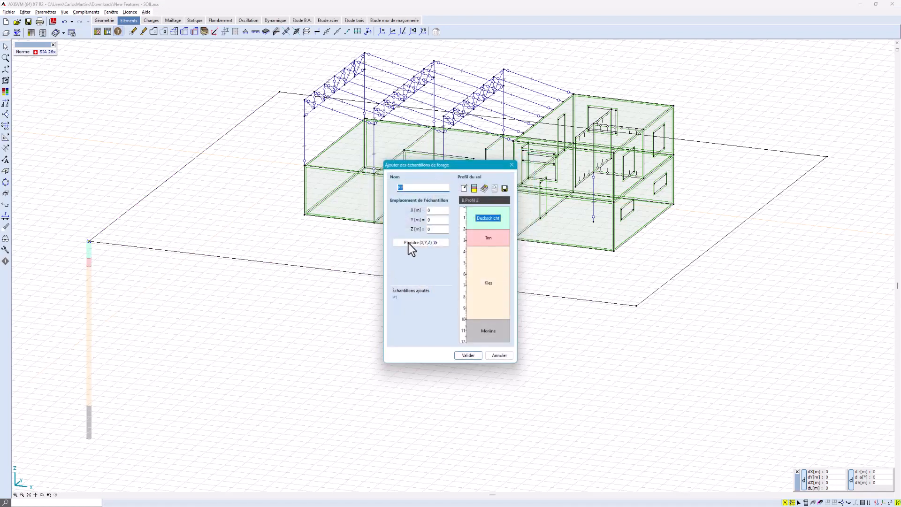
pyautogui.click(408, 243)
pyautogui.click(363, 274)
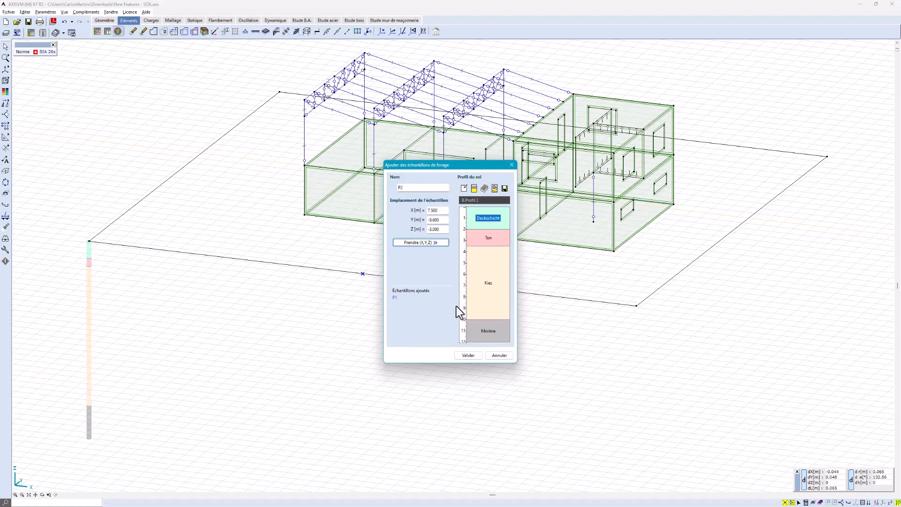
pyautogui.click(469, 355)
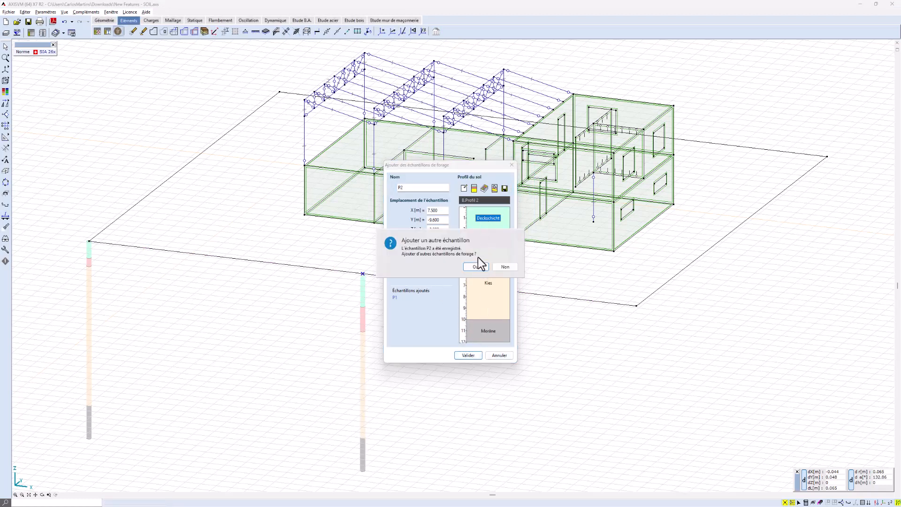
# Add borehole sample P3 with soil profile B.Profil 3 inside the ground rectangle at X 21.3, Y -5, Z -3 m.
pyautogui.click(476, 268)
pyautogui.click(475, 190)
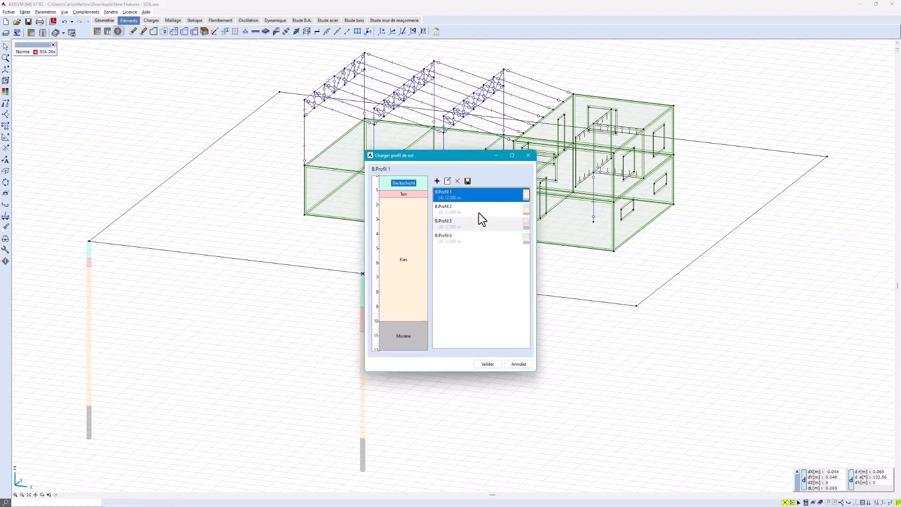
pyautogui.click(474, 224)
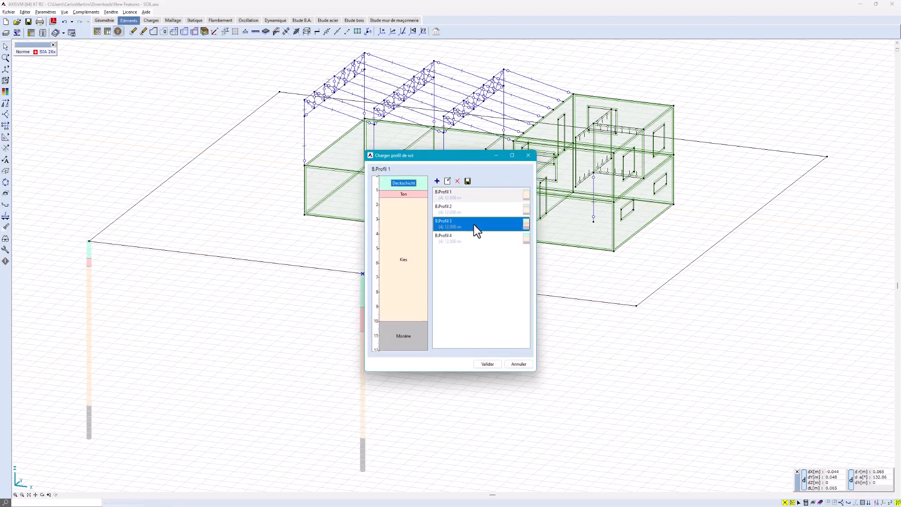
pyautogui.click(489, 361)
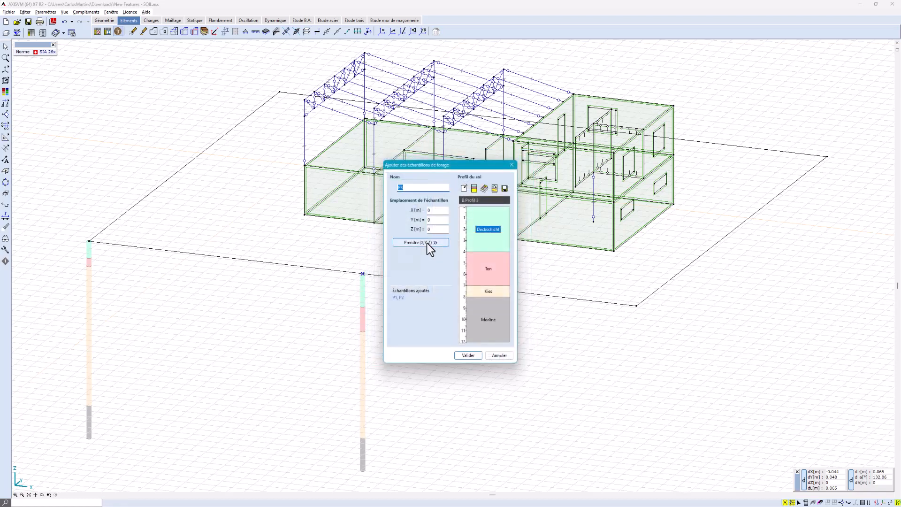
pyautogui.click(426, 242)
pyautogui.click(604, 278)
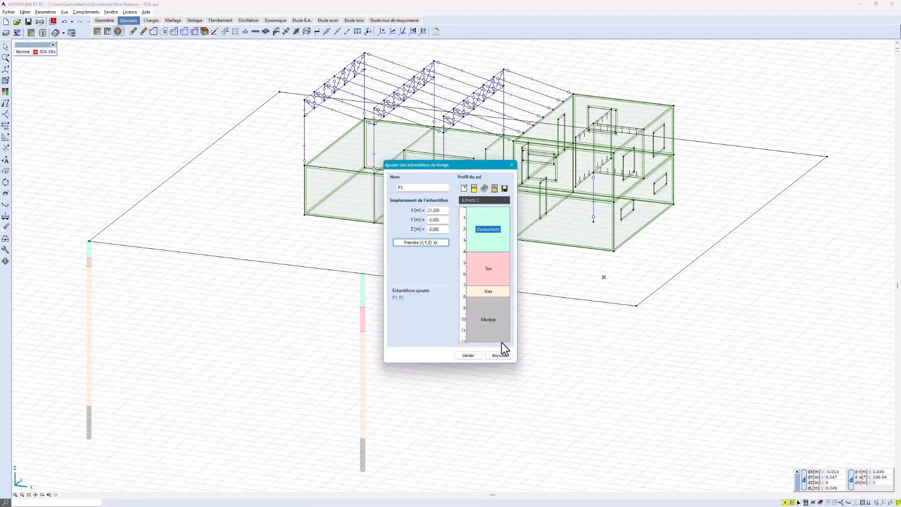
pyautogui.click(467, 355)
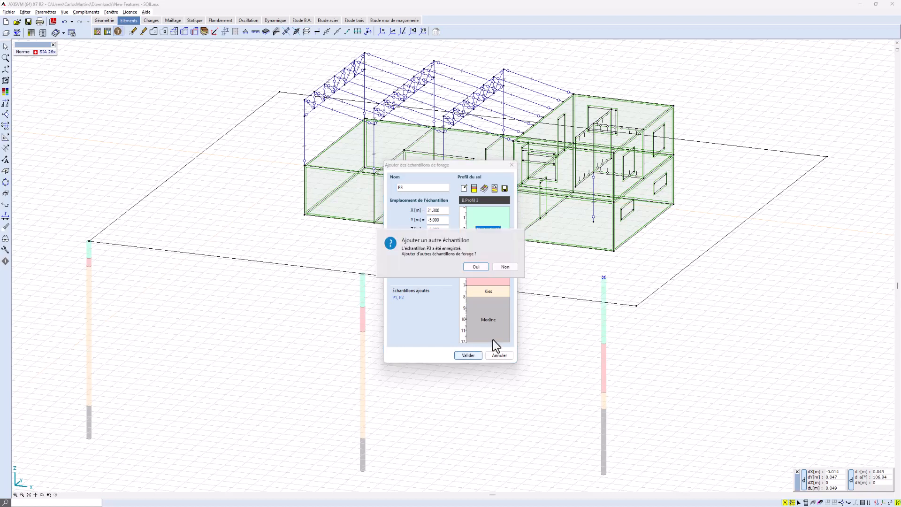
# Add borehole sample P4 with soil profile B.Profil 4 at the back-right corner of the ground rectangle.
pyautogui.click(477, 267)
pyautogui.click(474, 189)
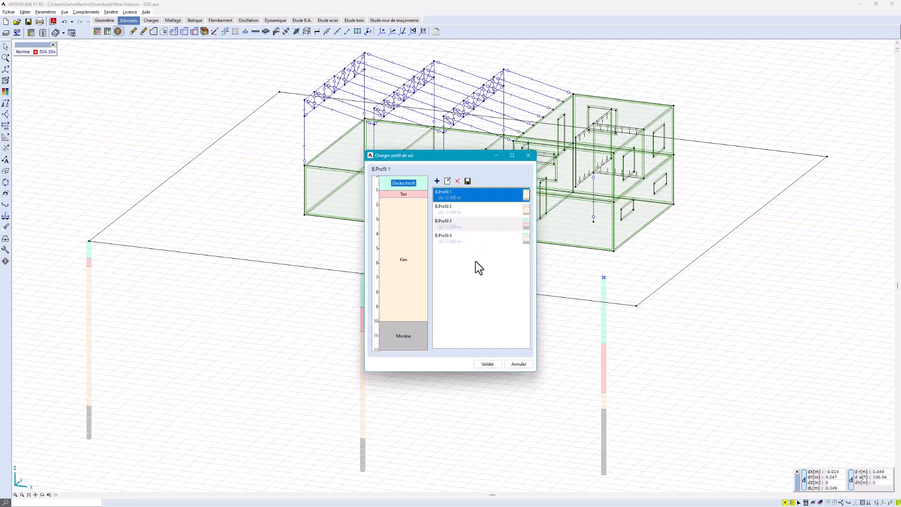
pyautogui.click(472, 238)
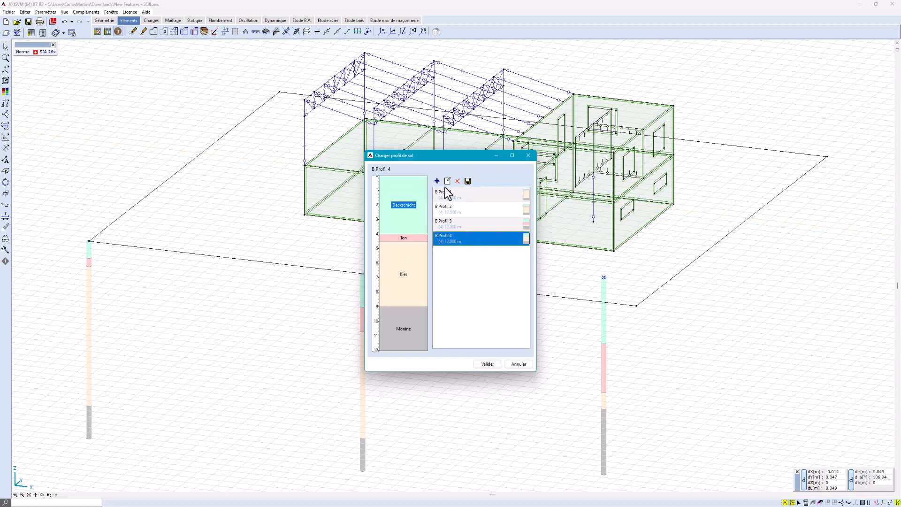
pyautogui.click(490, 364)
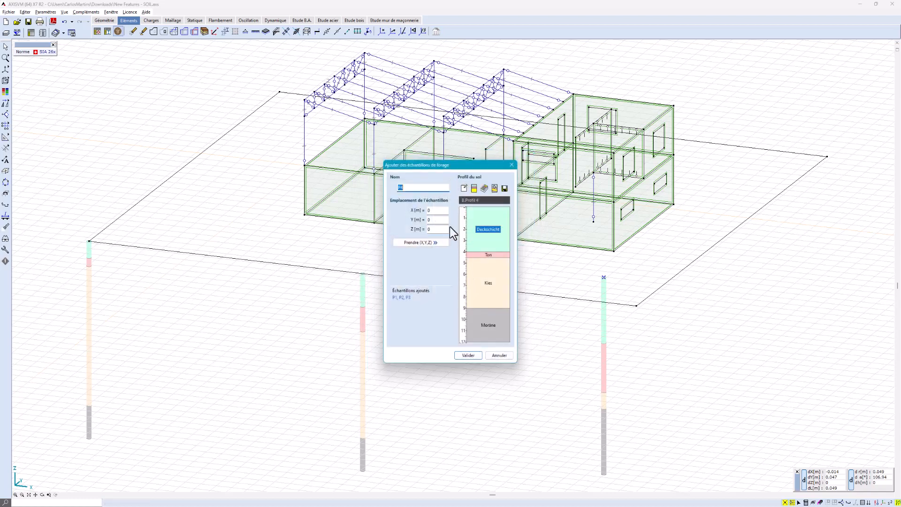
pyautogui.click(430, 244)
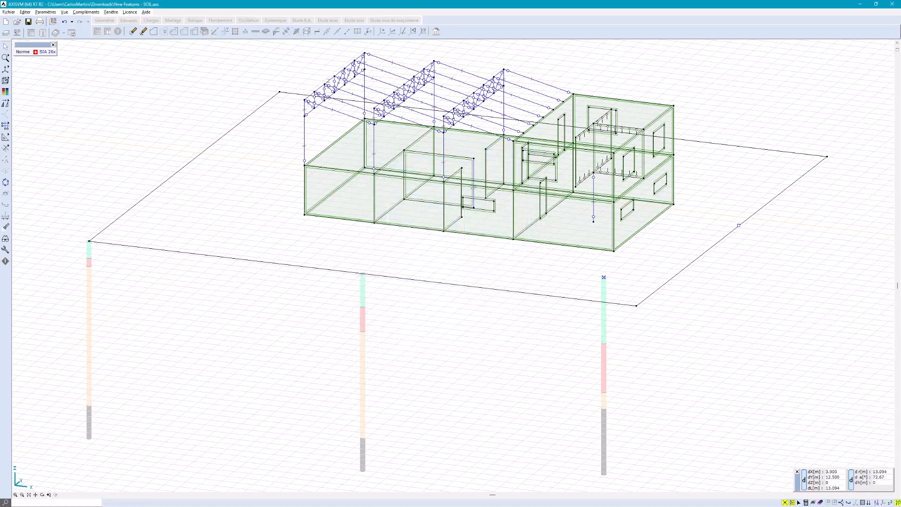
pyautogui.click(827, 157)
pyautogui.click(467, 355)
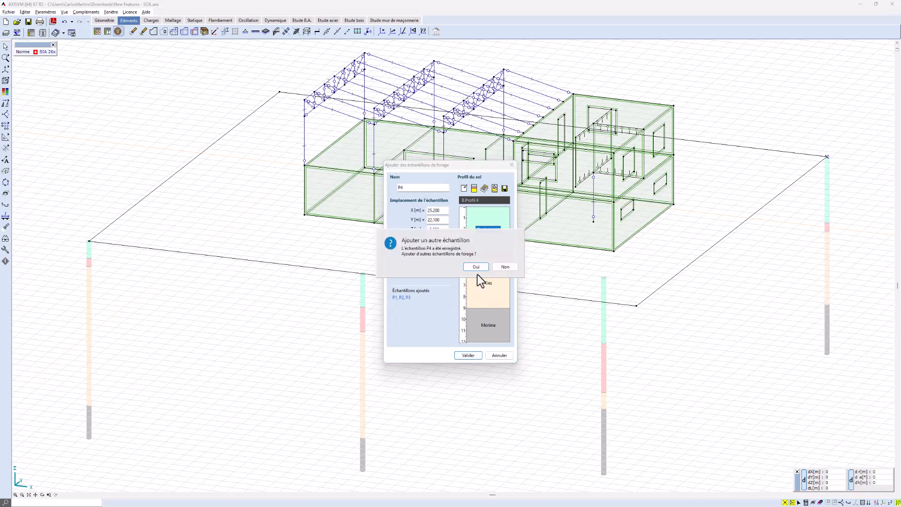
# Add borehole sample P5 with soil profile B.Profil 1 at the ground rectangle's back-left corner and finish adding samples.
pyautogui.click(477, 267)
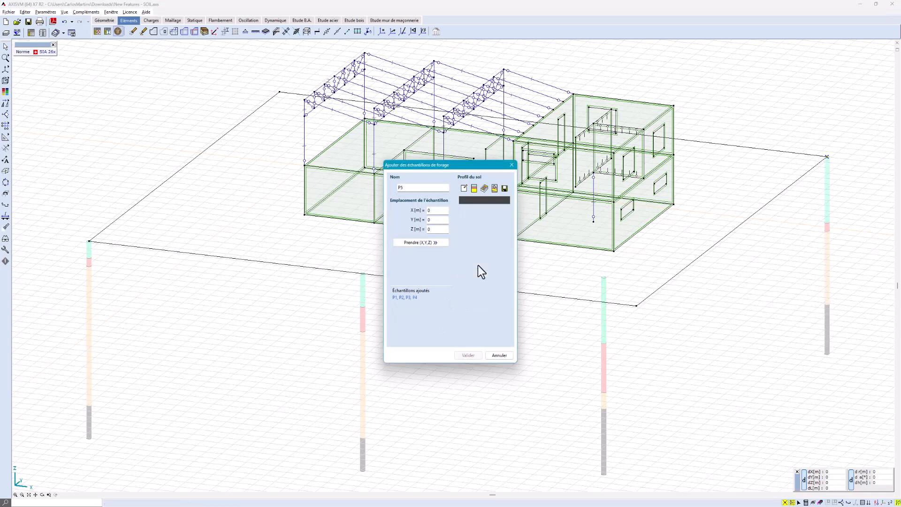
pyautogui.click(474, 192)
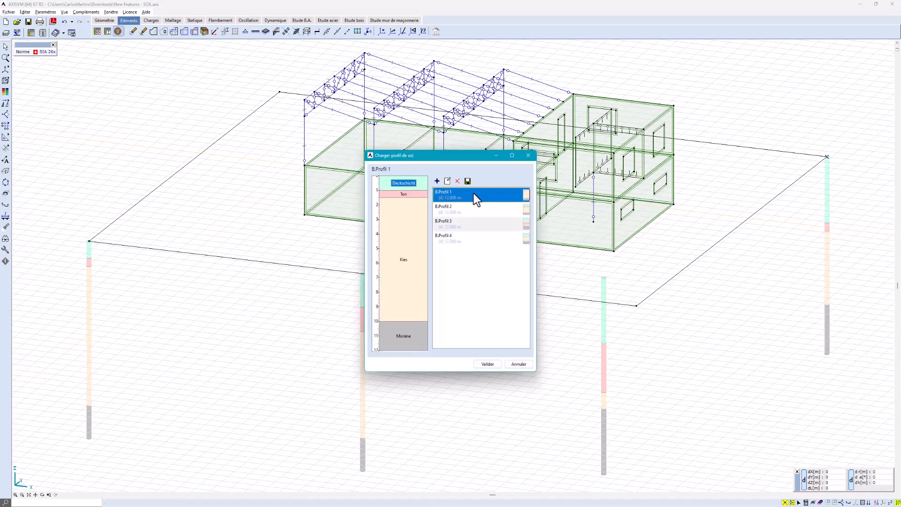
pyautogui.click(487, 365)
pyautogui.click(425, 243)
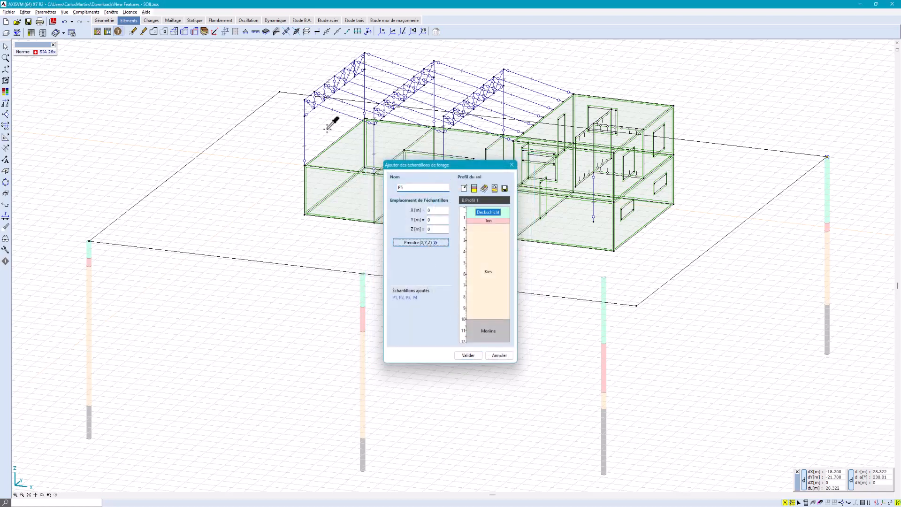
pyautogui.click(280, 92)
pyautogui.click(477, 355)
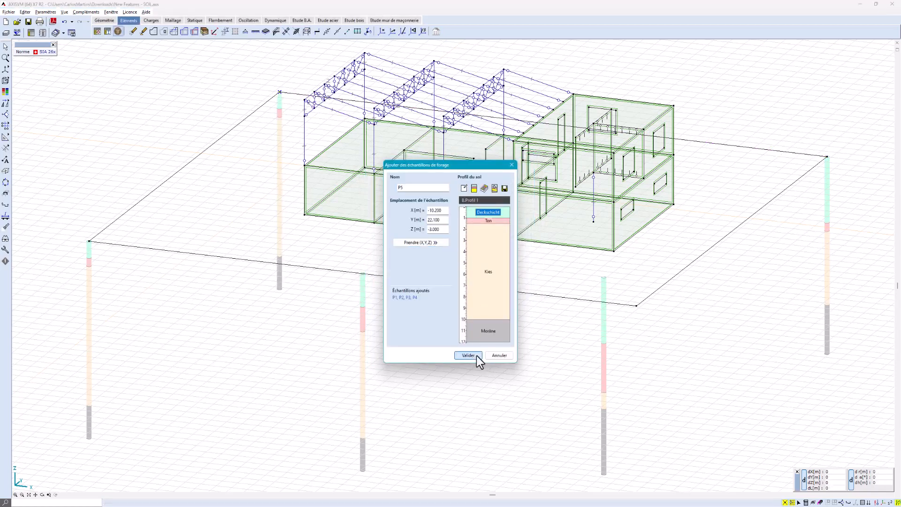
pyautogui.click(507, 267)
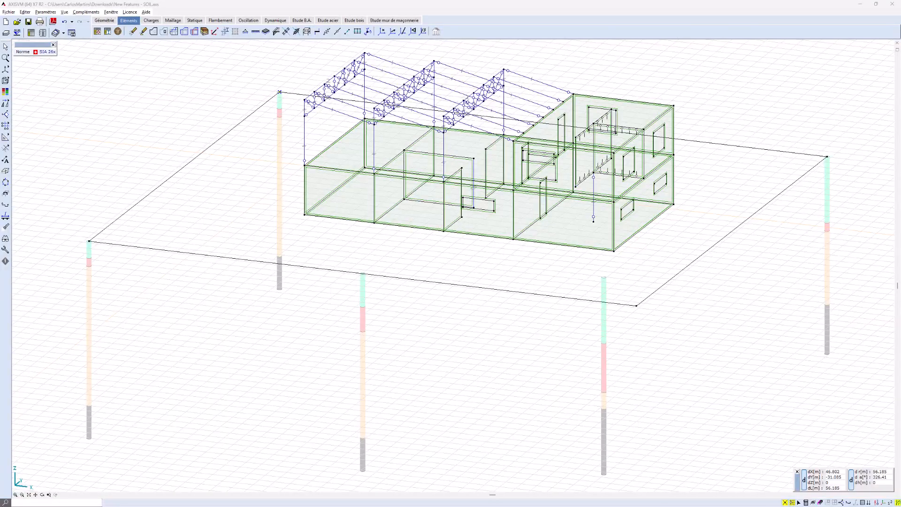
# Create a soil modelling domain from the ground rectangle, using all borehole samples and a depth of 12 m.
pyautogui.click(205, 32)
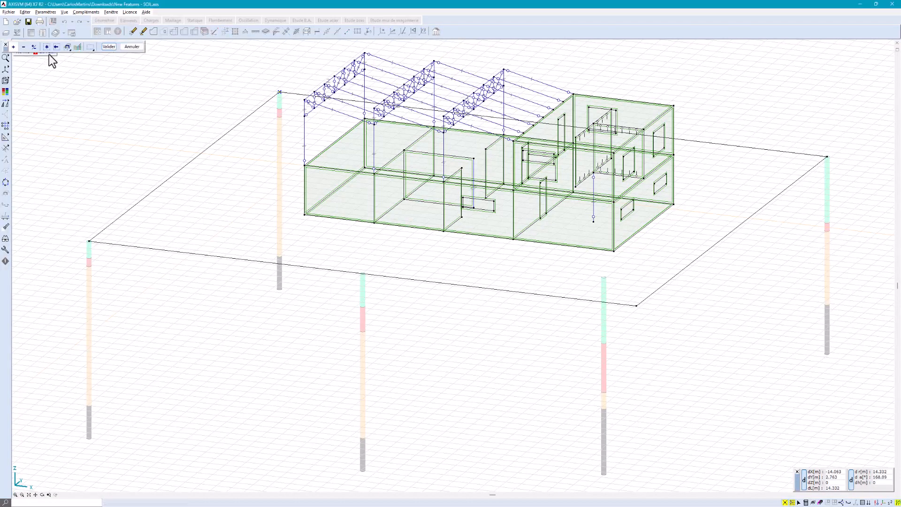
pyautogui.click(182, 169)
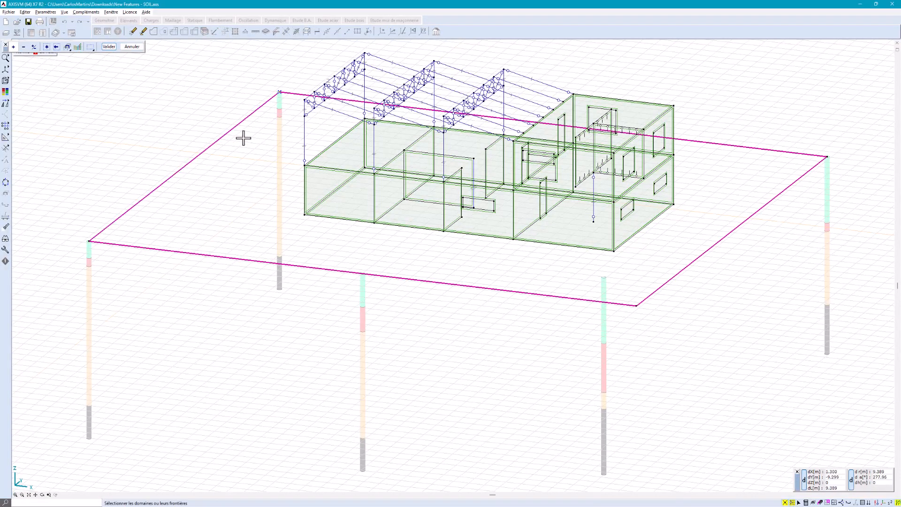
pyautogui.click(109, 47)
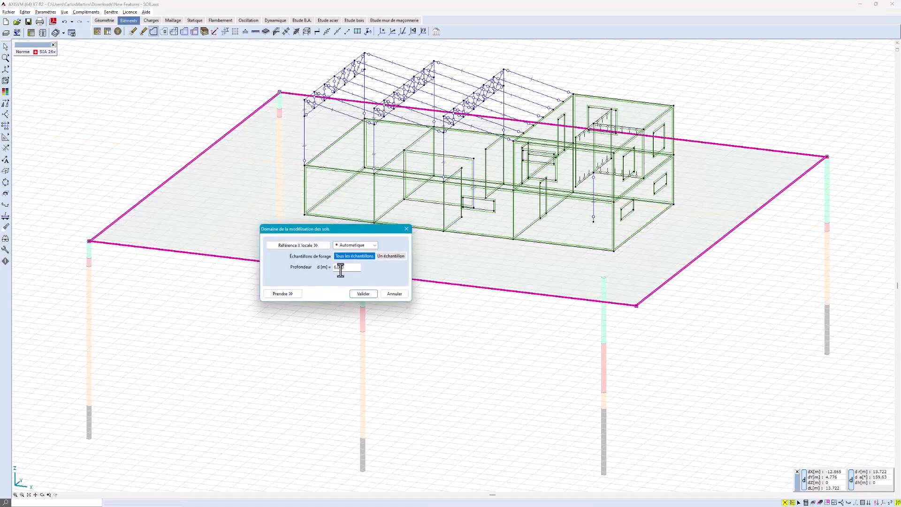
pyautogui.moveTo(351, 266); pyautogui.dragTo(313, 275)
pyautogui.write('12')
pyautogui.click(369, 293)
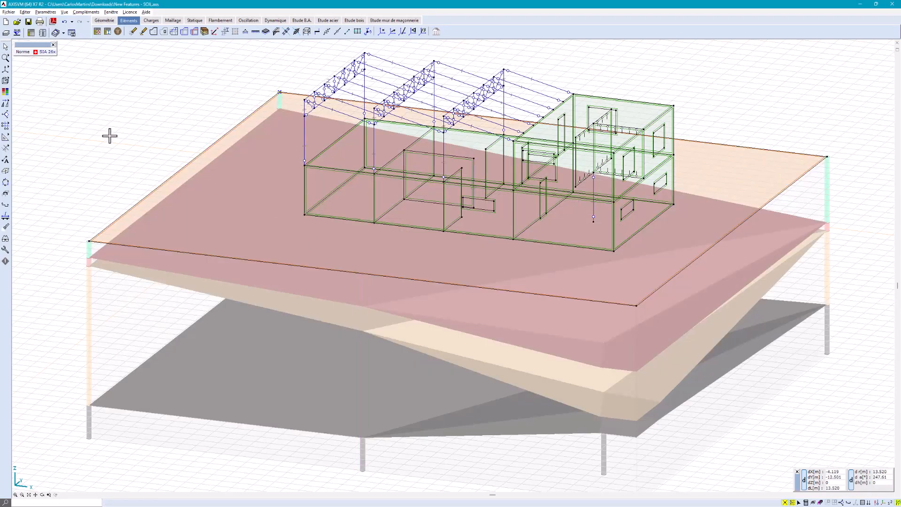
# Render the model and mesh the soil domain with a 1 m average size, 1 m vertical size and uniform contour division.
pyautogui.click(8, 82)
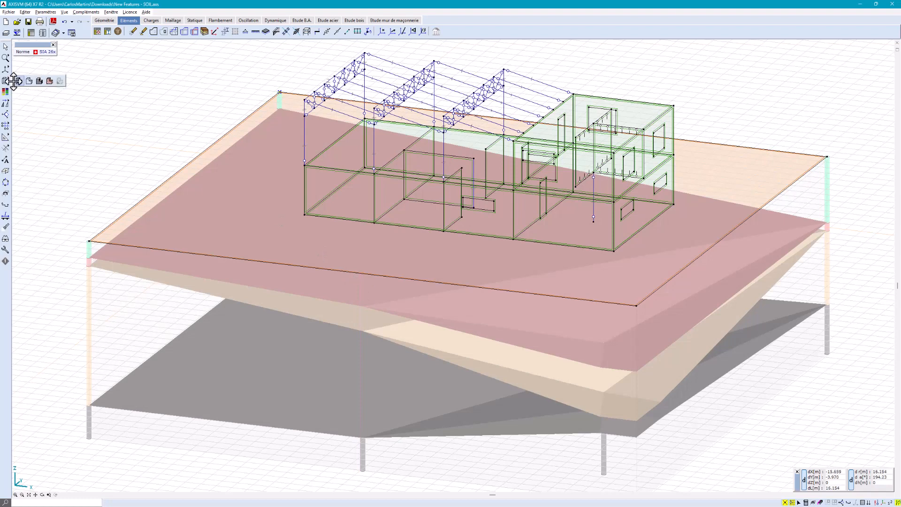
pyautogui.click(41, 82)
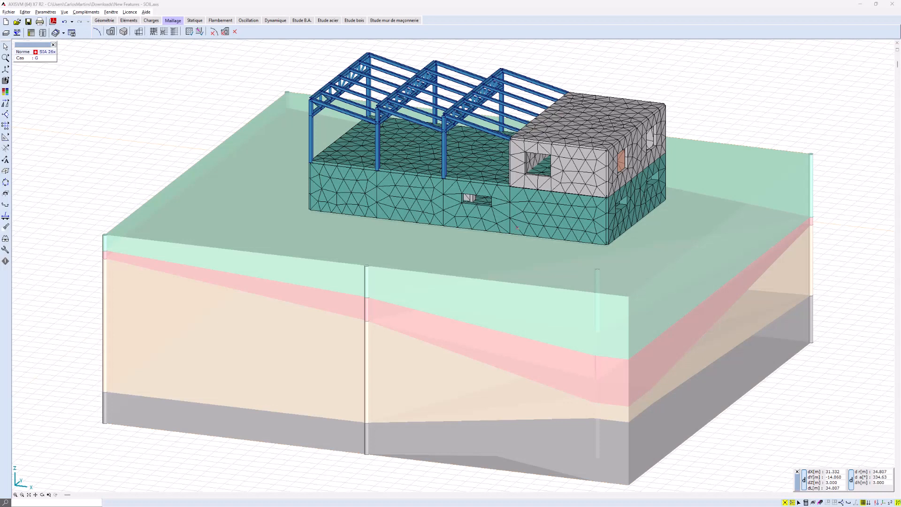
pyautogui.click(124, 33)
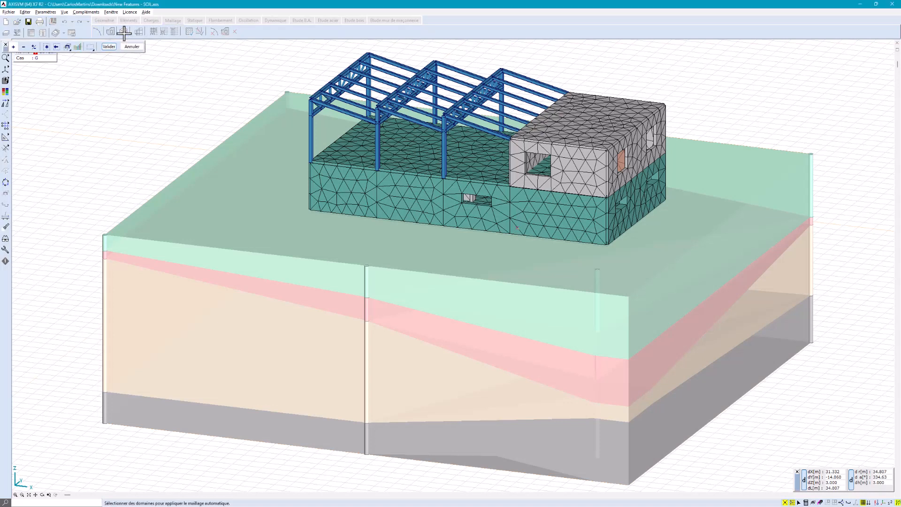
pyautogui.click(174, 185)
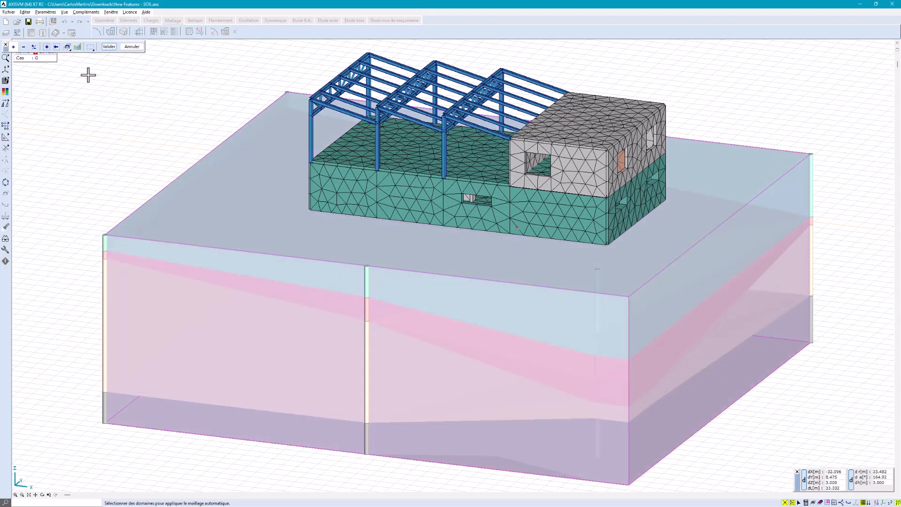
pyautogui.click(108, 47)
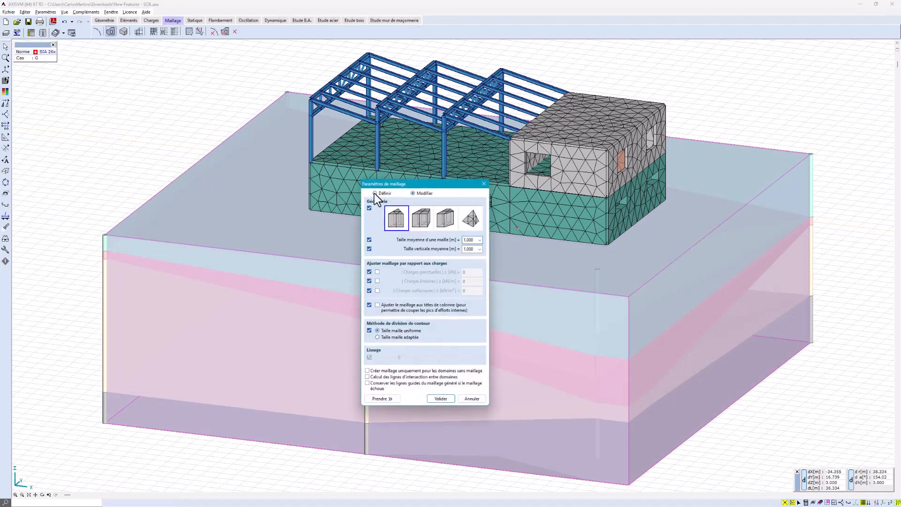
pyautogui.click(441, 398)
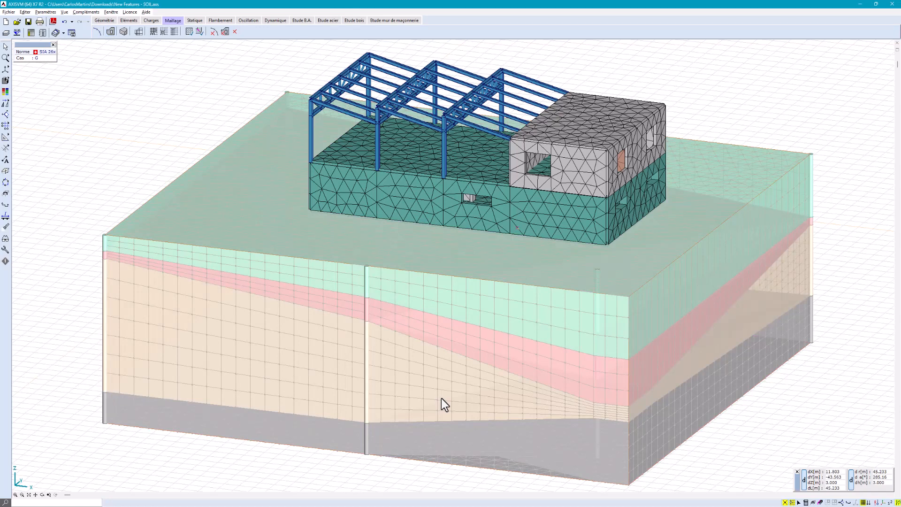
# Display the static Szz soil stresses along the section line and hide the soil layers.
pyautogui.click(196, 20)
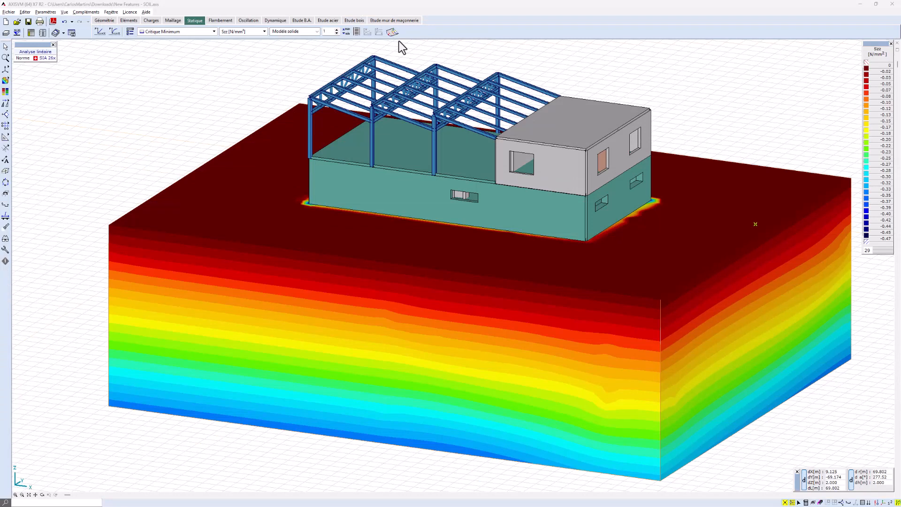
pyautogui.click(318, 32)
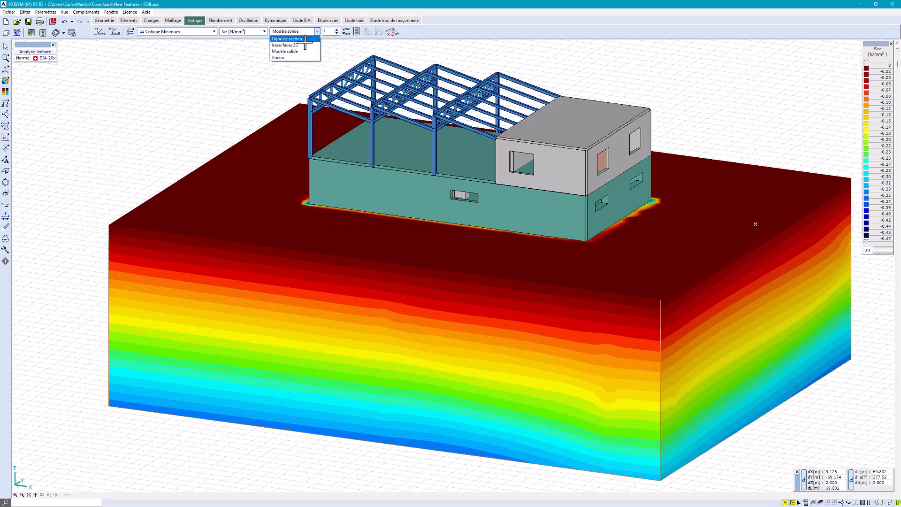
pyautogui.click(305, 40)
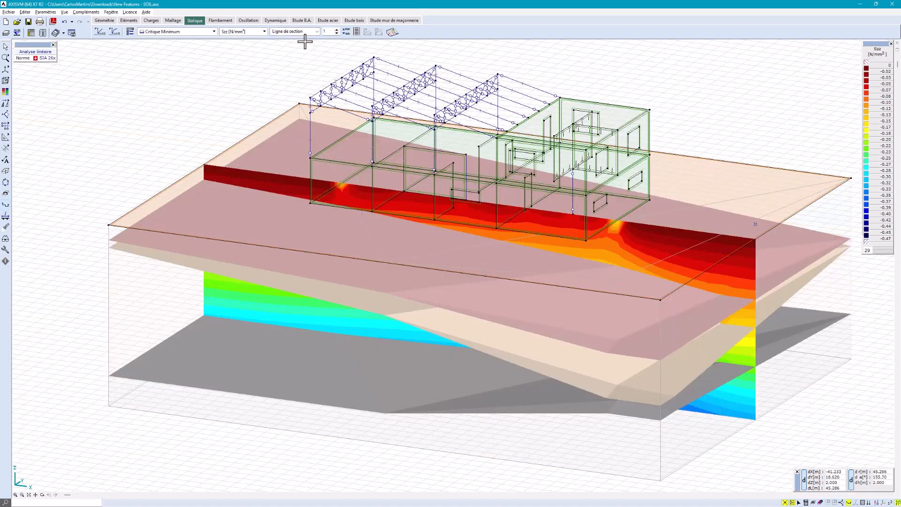
pyautogui.click(876, 501)
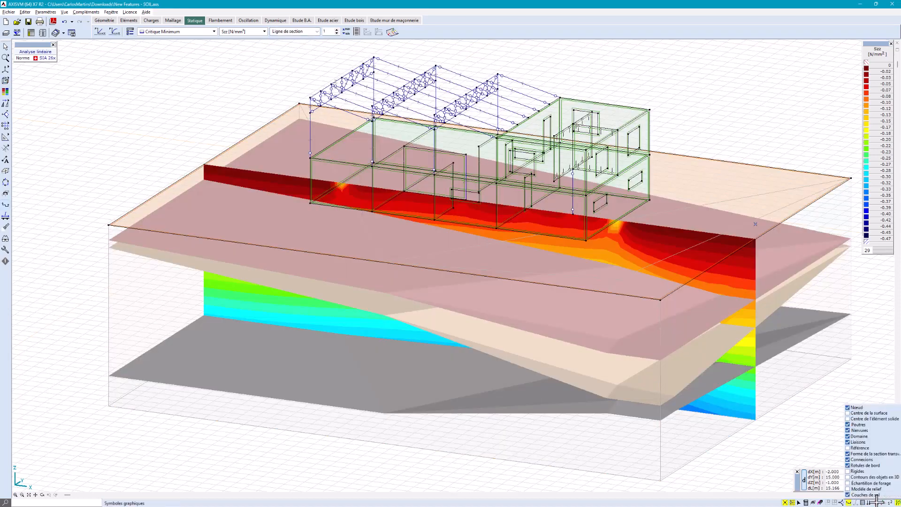
pyautogui.click(848, 496)
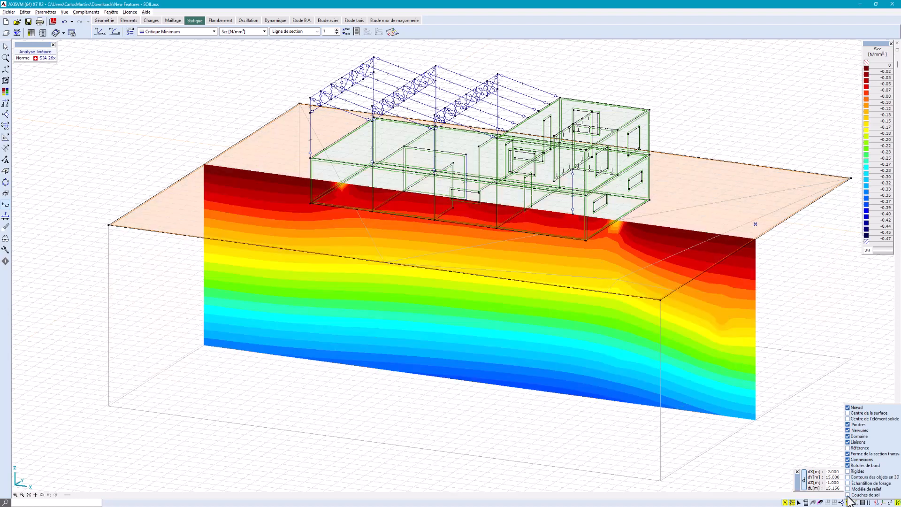
pyautogui.click(329, 283)
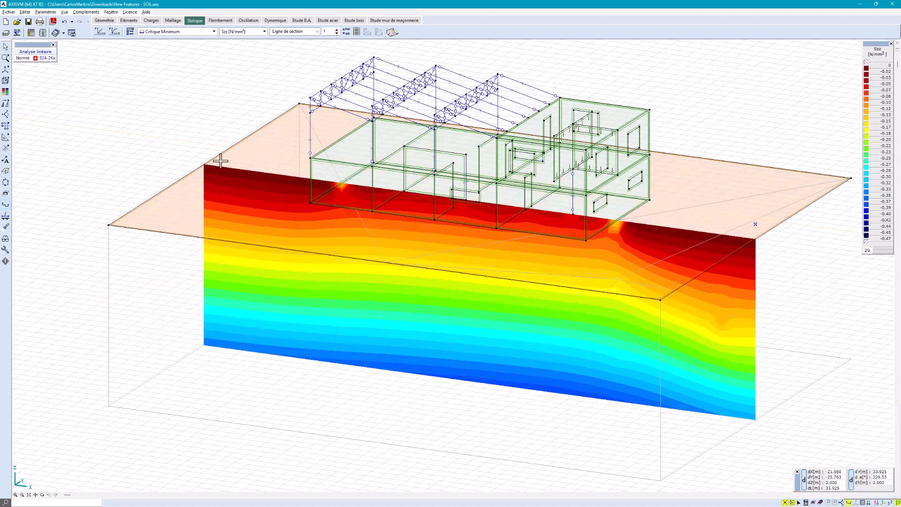
# Open the selection of result components for the soil section.
pyautogui.click(265, 32)
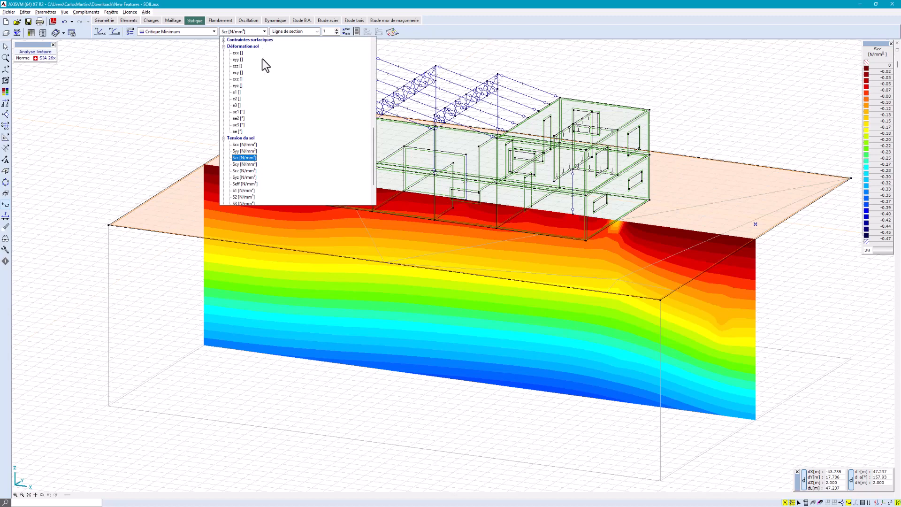